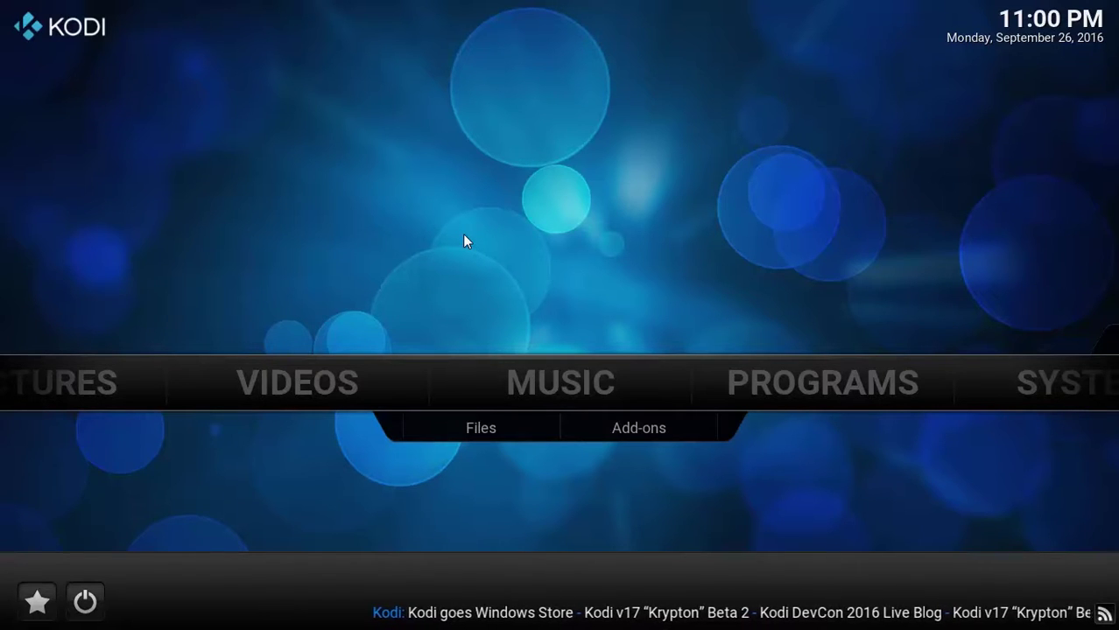
- Open Settings > Add-ons > Install from repository > Kodi Add-on repository
{"action": "key", "text": "Right"}
{"action": "key", "text": "Right"}
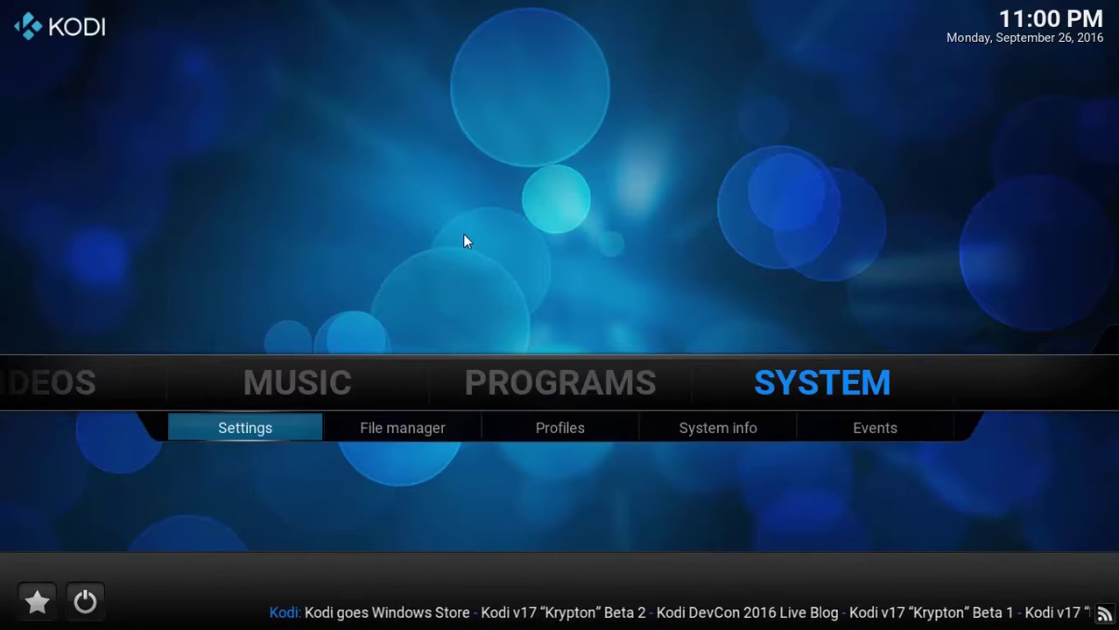
{"action": "key", "text": "Down"}
{"action": "key", "text": "Return"}
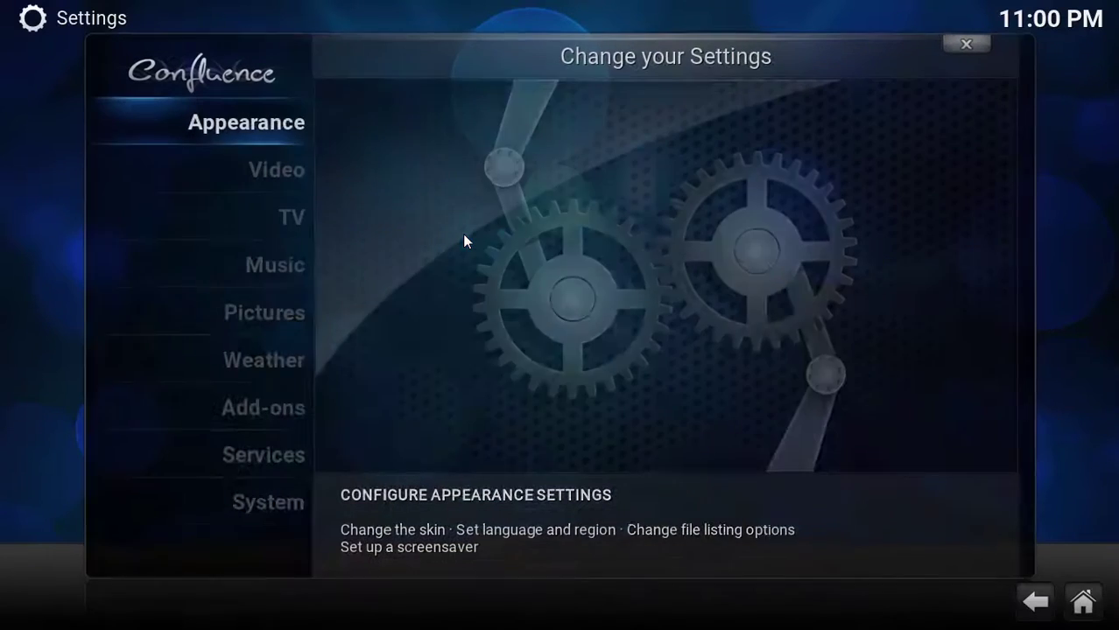
{"action": "key", "text": "Down"}
{"action": "key", "text": "Down"}
{"action": "key", "text": "Down"}
{"action": "key", "text": "Down"}
{"action": "key", "text": "Down"}
{"action": "key", "text": "Down"}
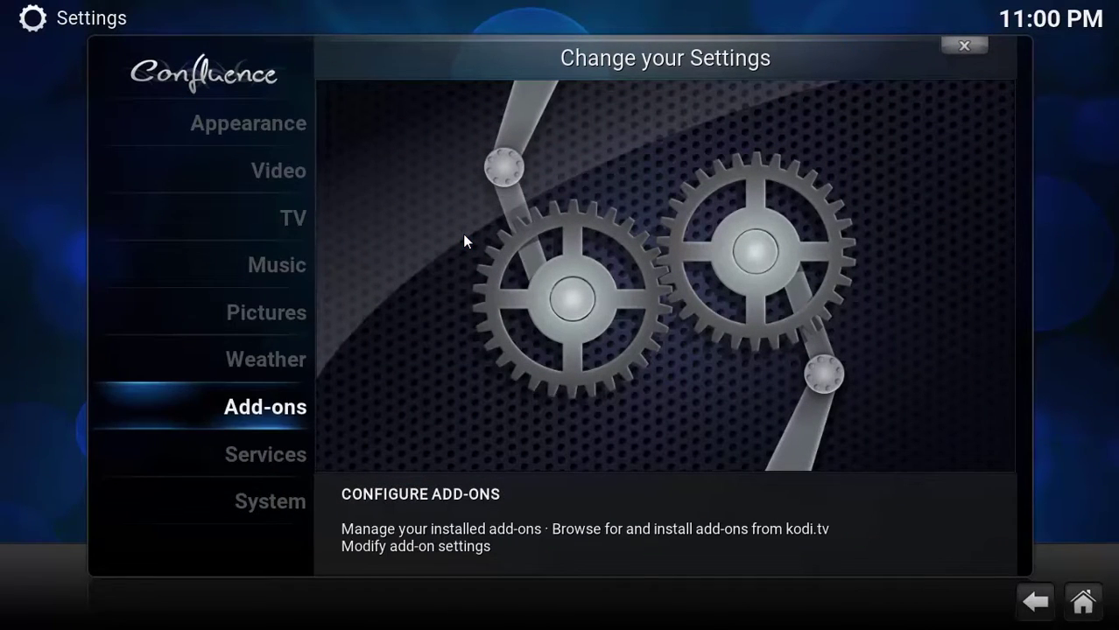
{"action": "key", "text": "Return"}
{"action": "key", "text": "Down"}
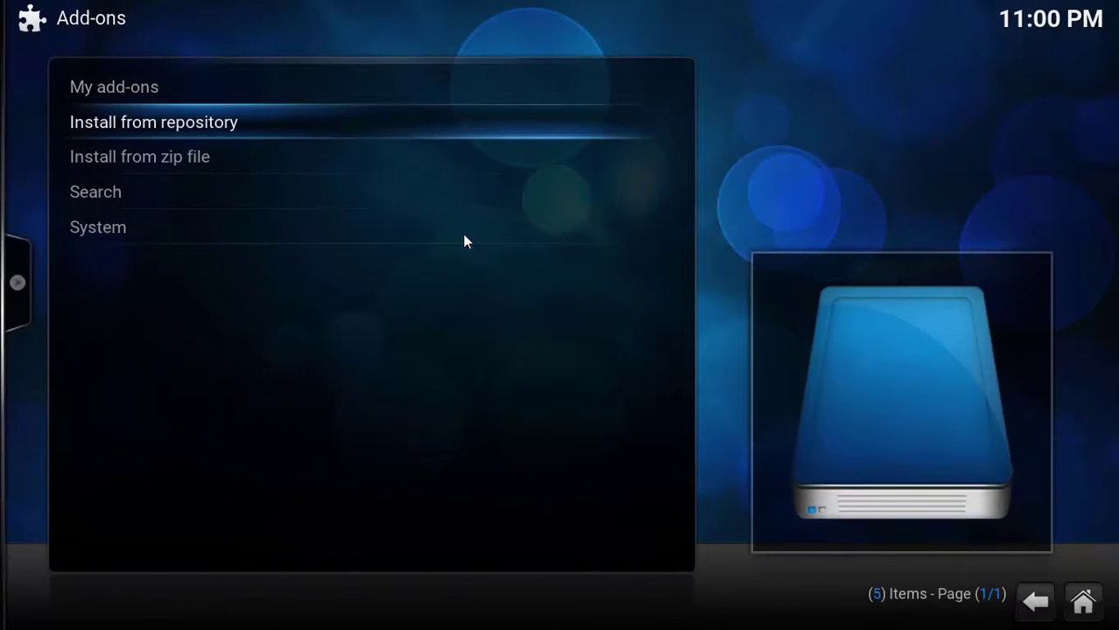
{"action": "key", "text": "Return"}
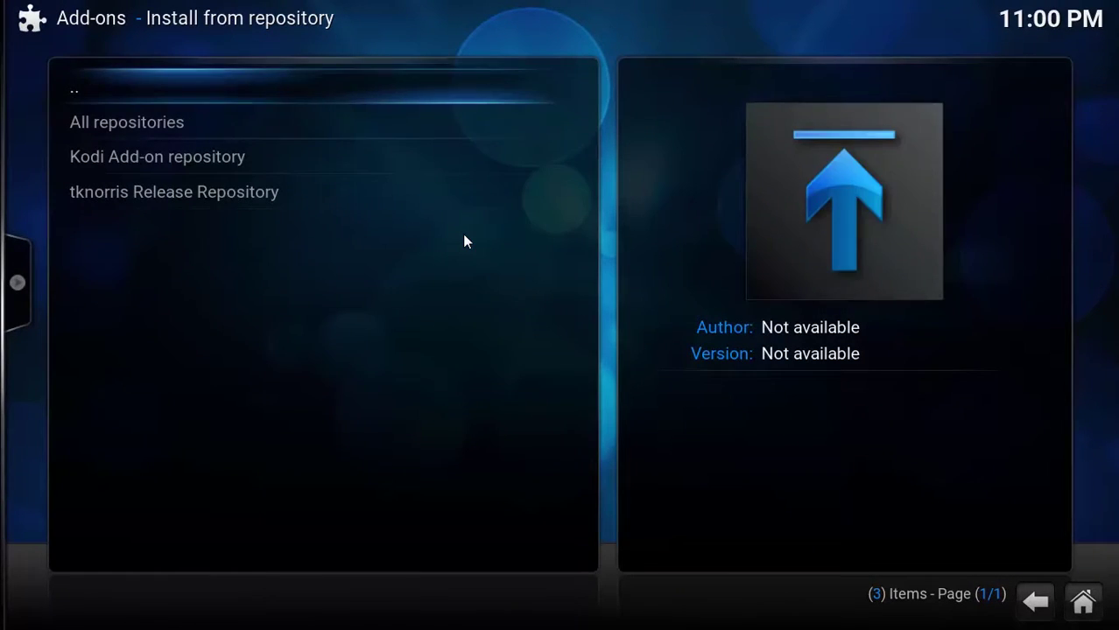
{"action": "key", "text": "Down"}
{"action": "key", "text": "Down"}
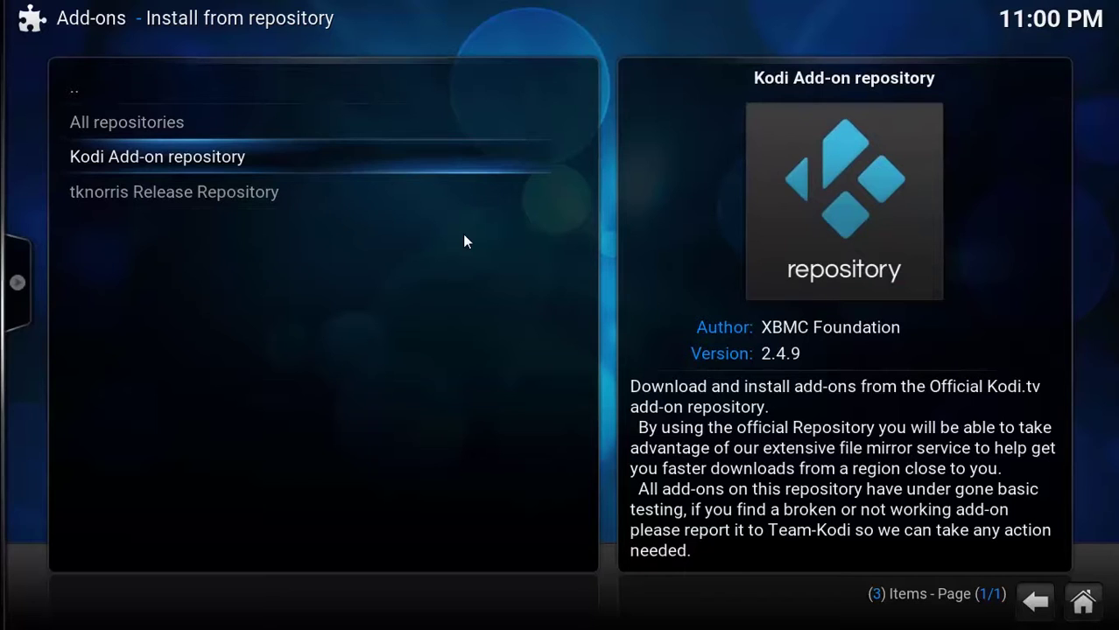
{"action": "key", "text": "Return"}
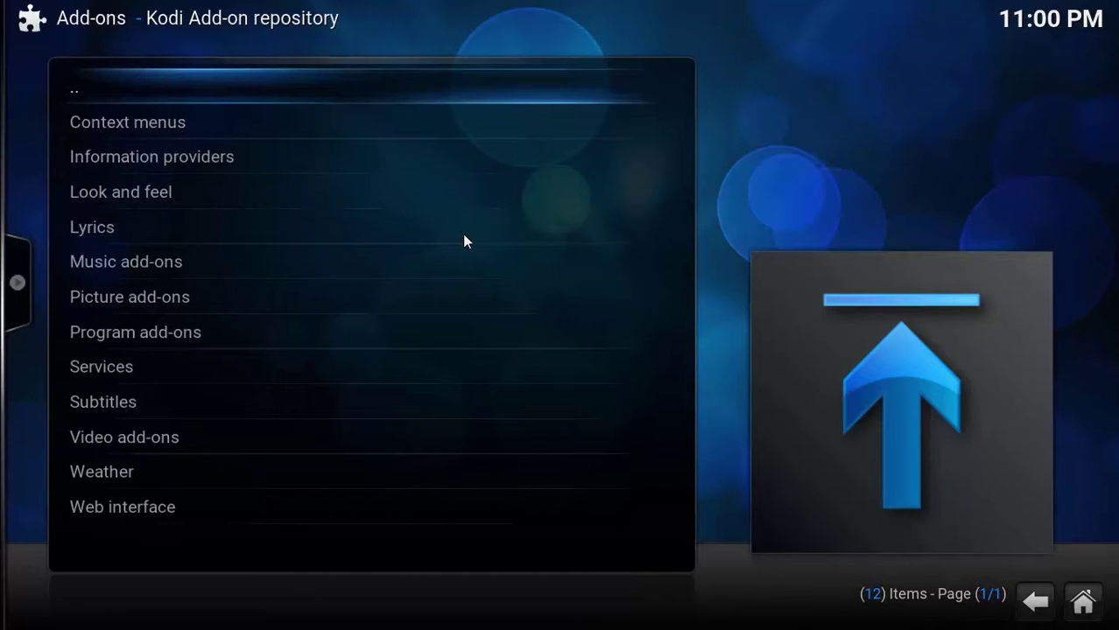
- Browse the repository's Video add-ons list up to World Star Hip Hop, then return to Settings
{"action": "key", "text": "Up"}
{"action": "key", "text": "Up"}
{"action": "key", "text": "Up"}
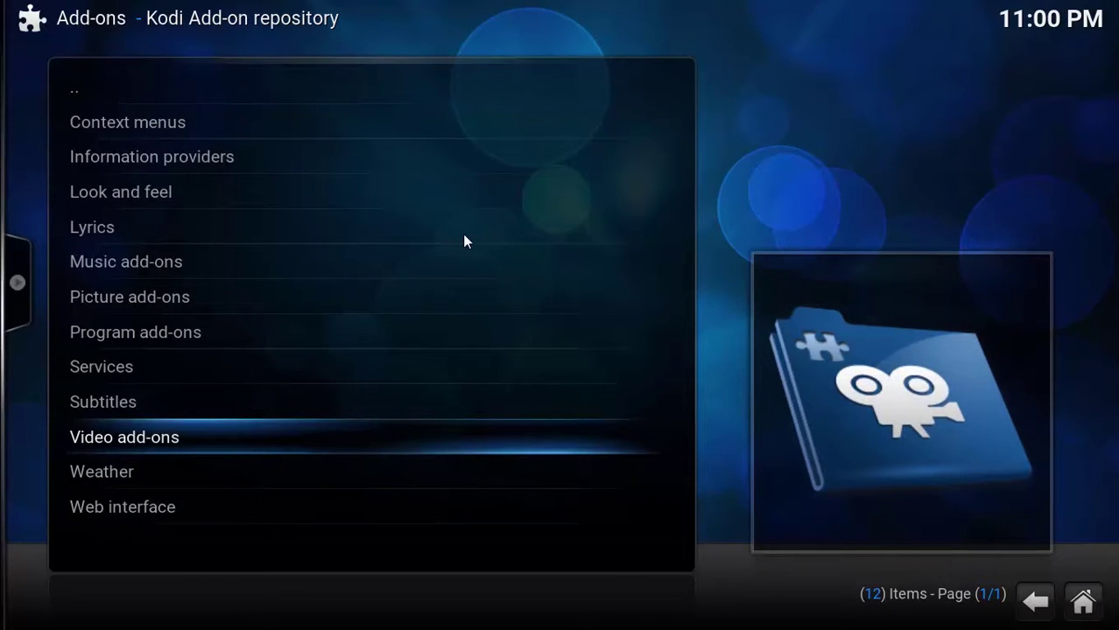
{"action": "key", "text": "Return"}
{"action": "key", "text": "Down"}
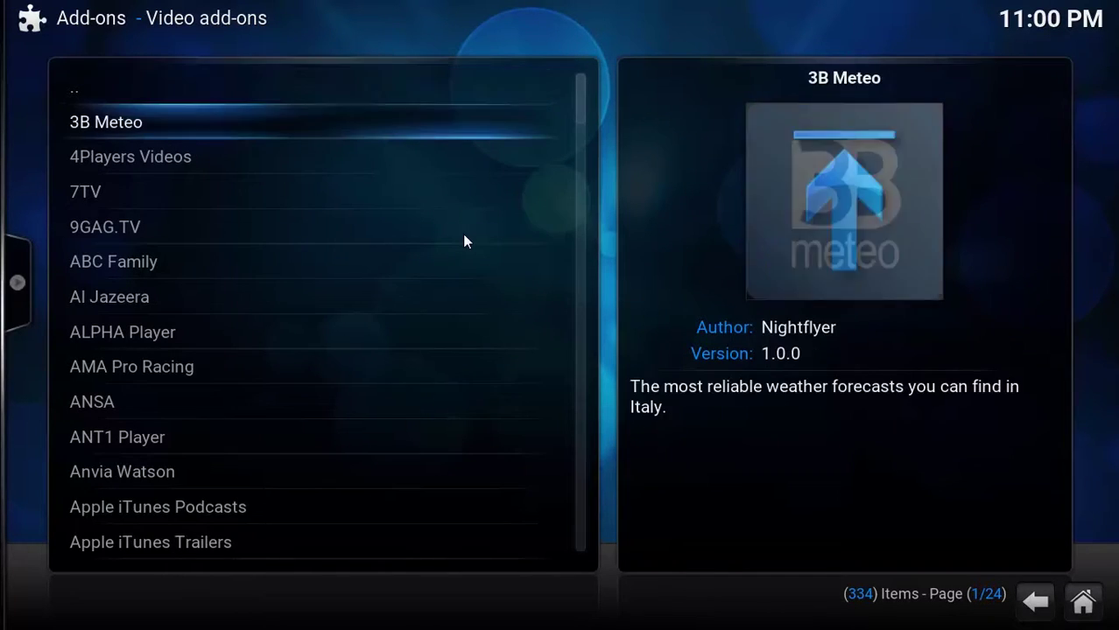
{"action": "key", "text": "Up"}
{"action": "key", "text": "Up"}
{"action": "key", "text": "Up"}
{"action": "key", "text": "Up"}
{"action": "key", "text": "Up"}
{"action": "key", "text": "Up"}
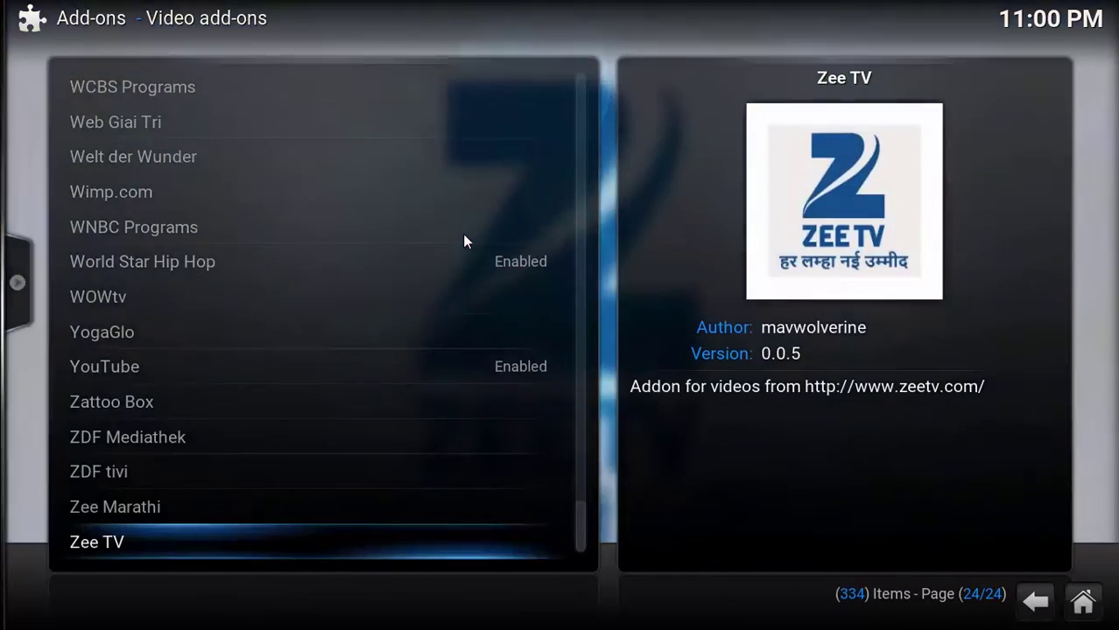
{"action": "key", "text": "Up"}
{"action": "key", "text": "Up"}
{"action": "key", "text": "Up"}
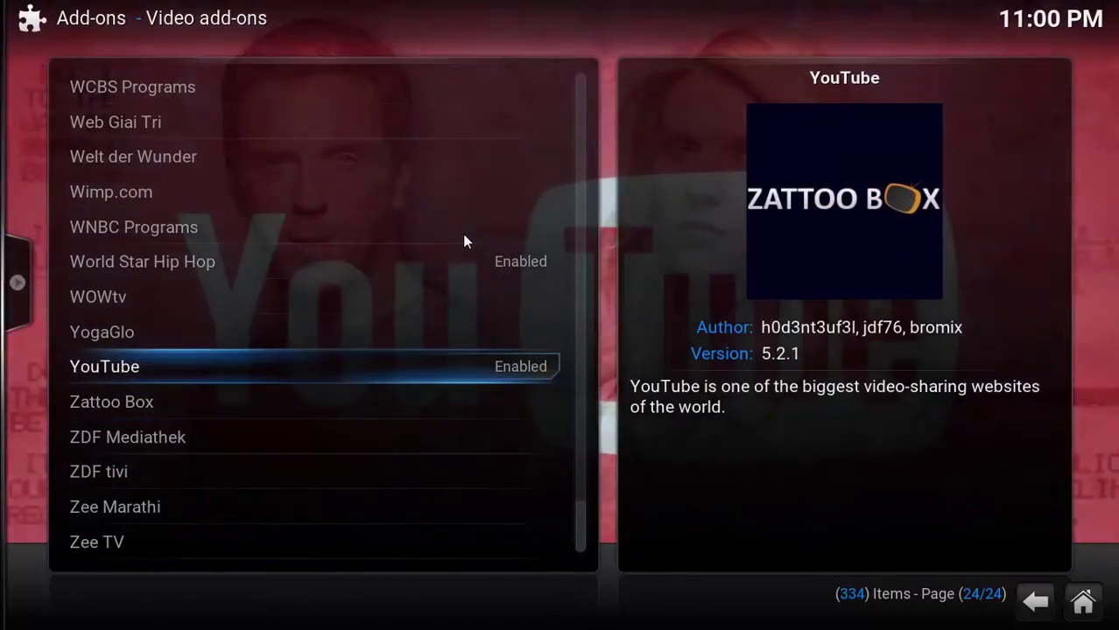
{"action": "key", "text": "Up"}
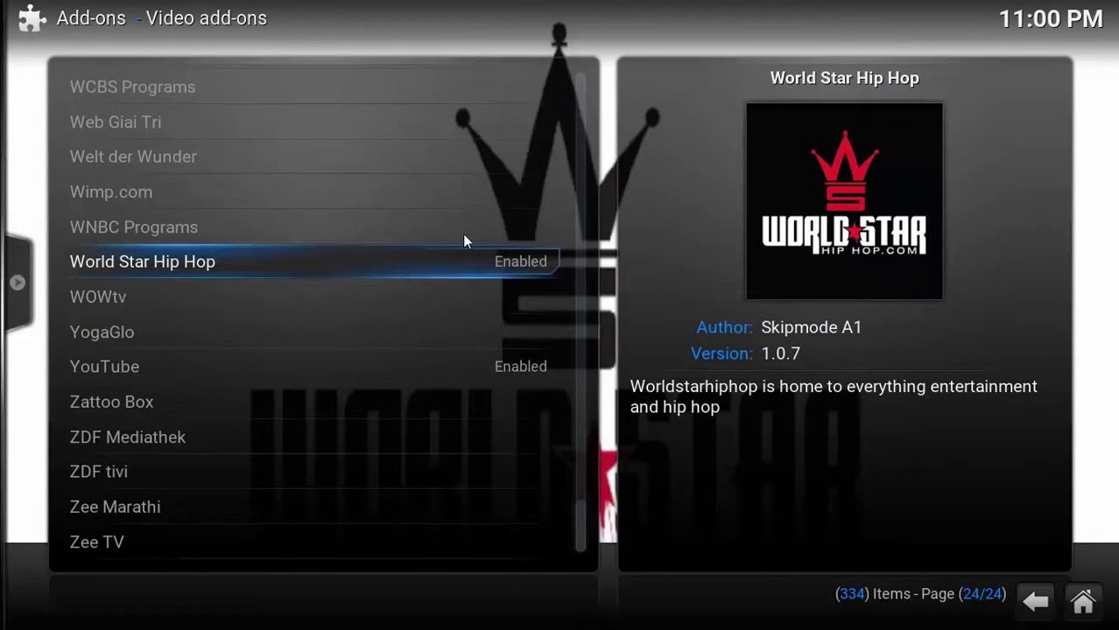
{"action": "key", "text": "Escape"}
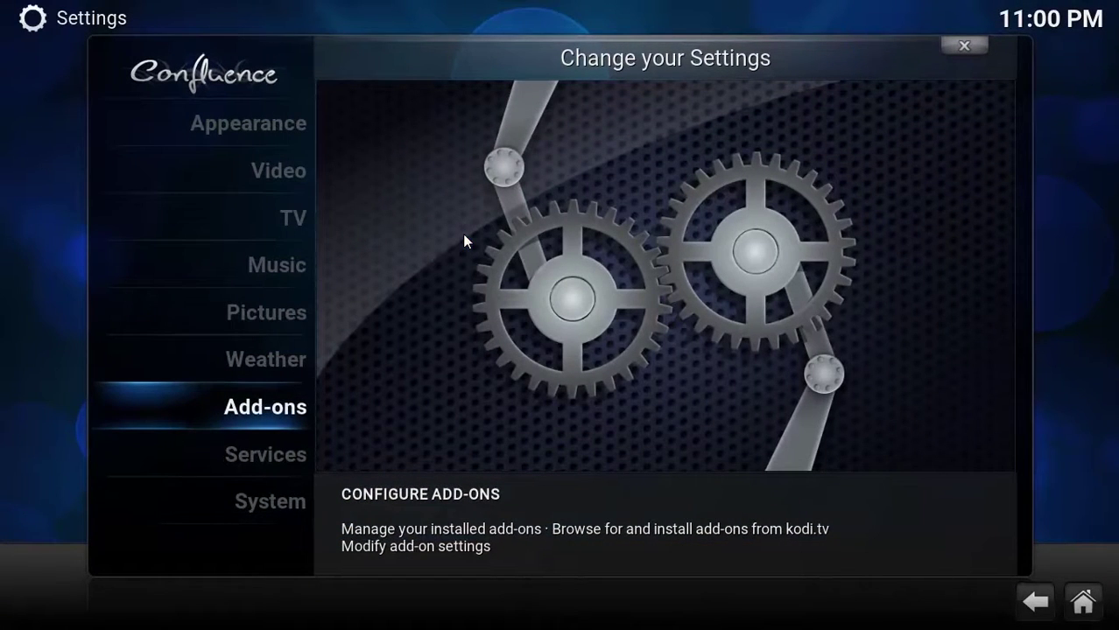
- Return home and launch World Star Hip Hop from Videos > Add-ons
{"action": "key", "text": "Escape"}
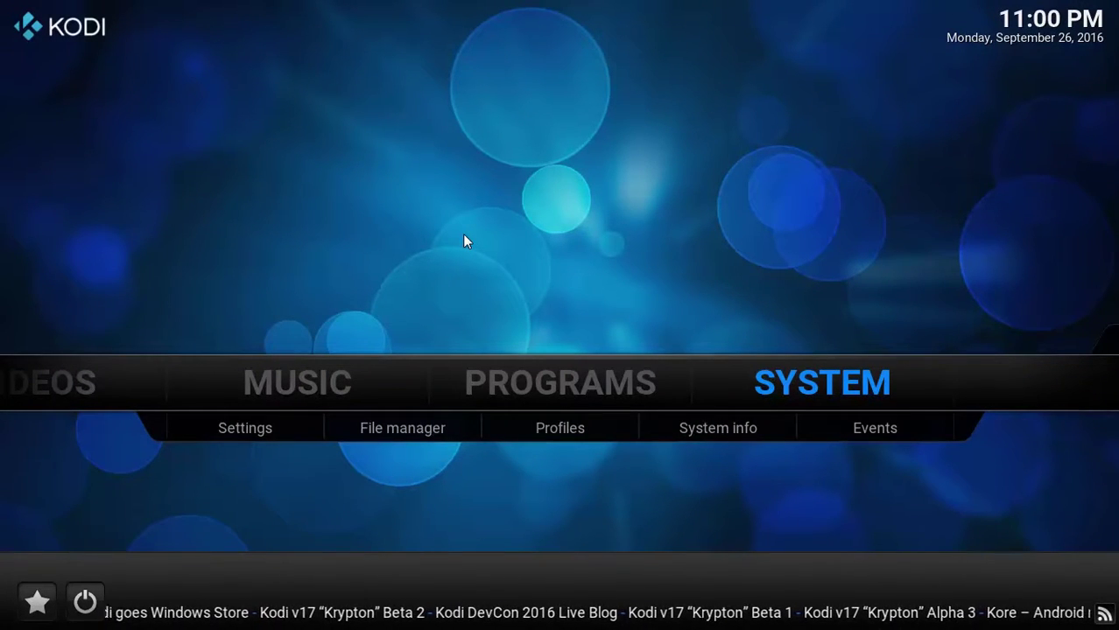
{"action": "key", "text": "Left"}
{"action": "key", "text": "Left"}
{"action": "key", "text": "Left"}
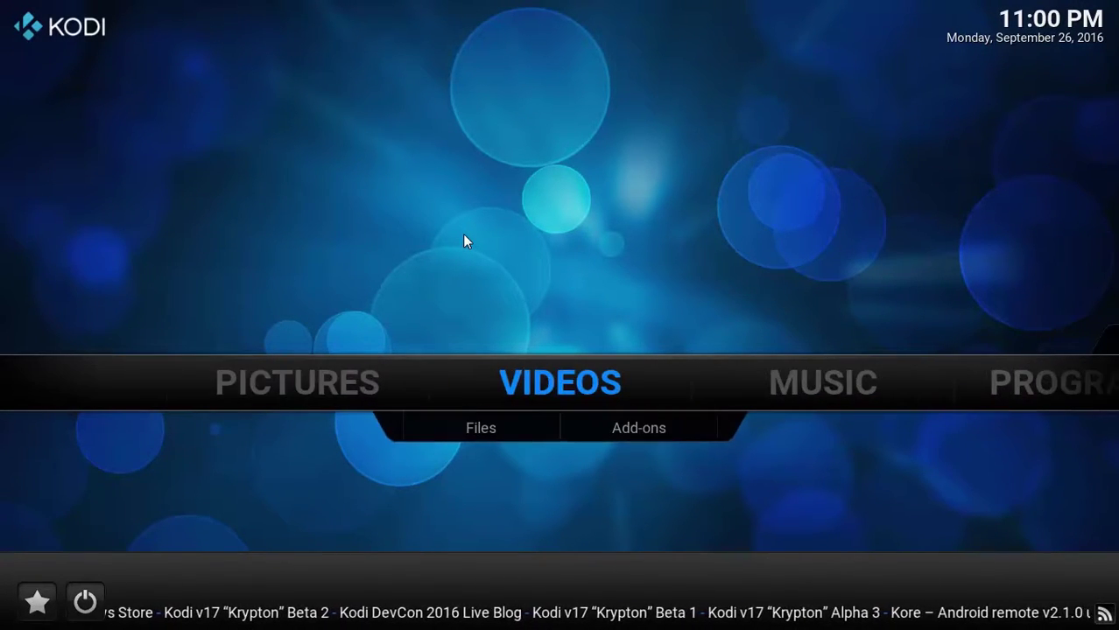
{"action": "key", "text": "Down"}
{"action": "key", "text": "Right"}
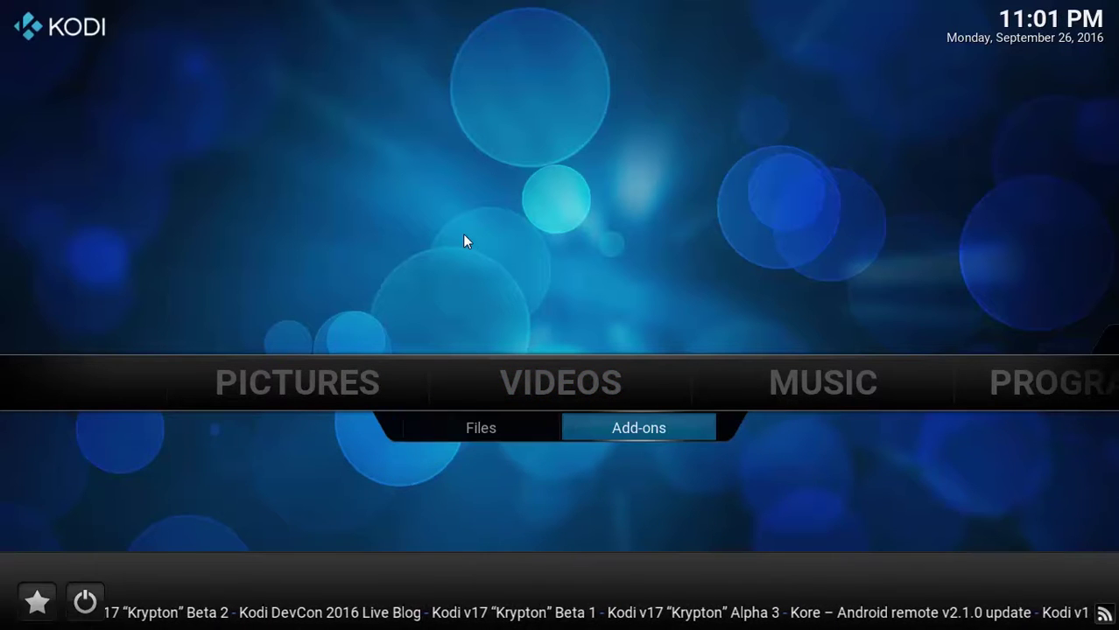
{"action": "key", "text": "Return"}
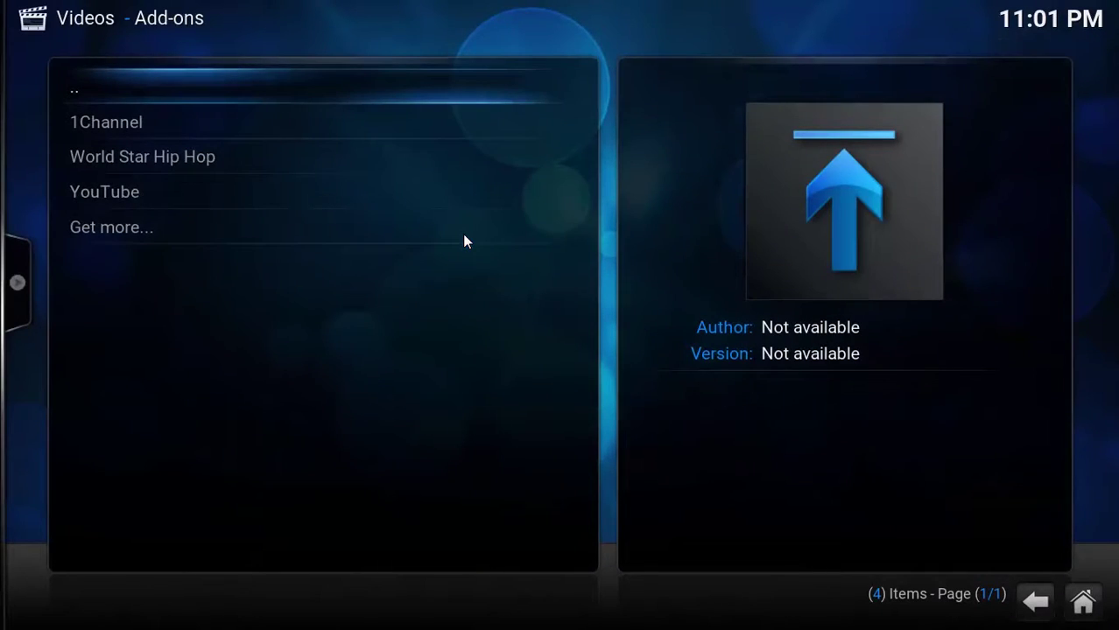
{"action": "key", "text": "Down"}
{"action": "key", "text": "Down"}
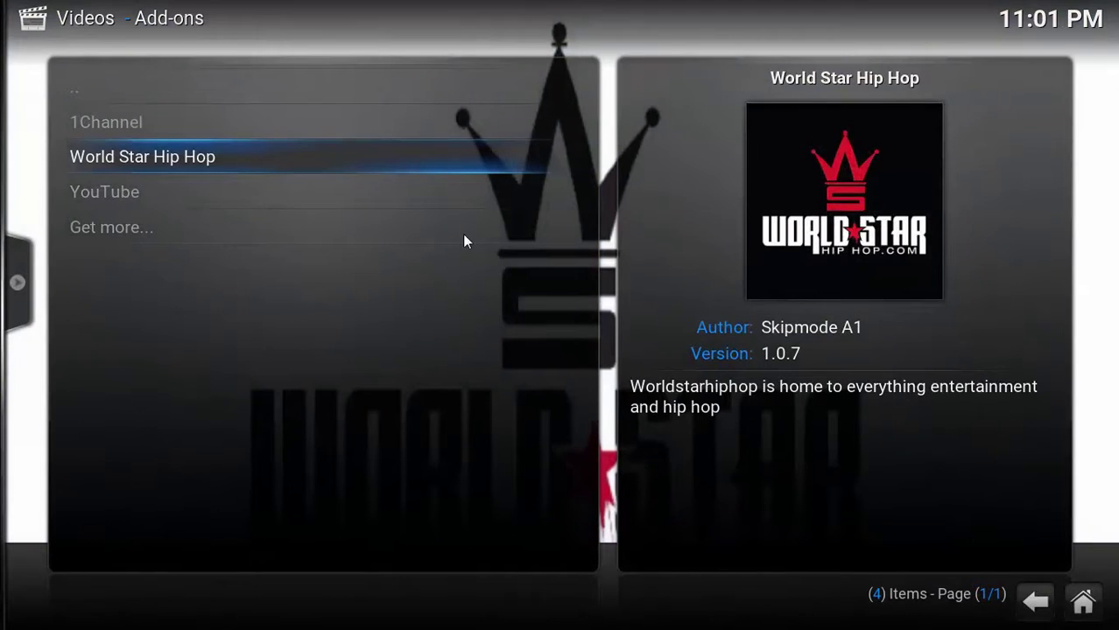
{"action": "key", "text": "Return"}
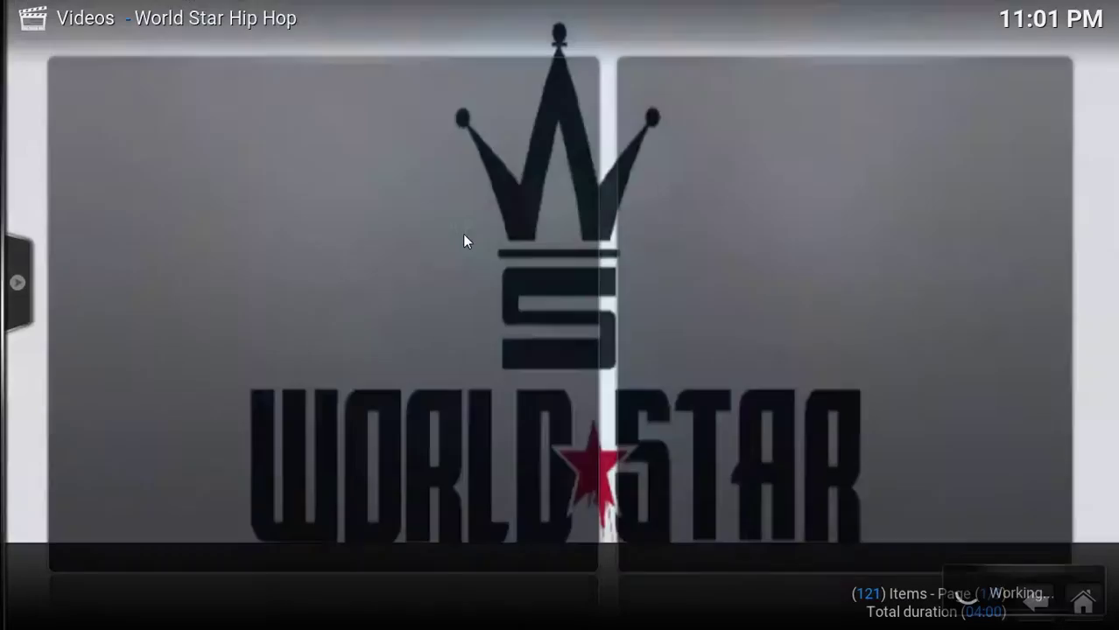
- Open the World Star video search and close it without entering a query
{"action": "key", "text": "Down"}
{"action": "key", "text": "Down"}
{"action": "key", "text": "Down"}
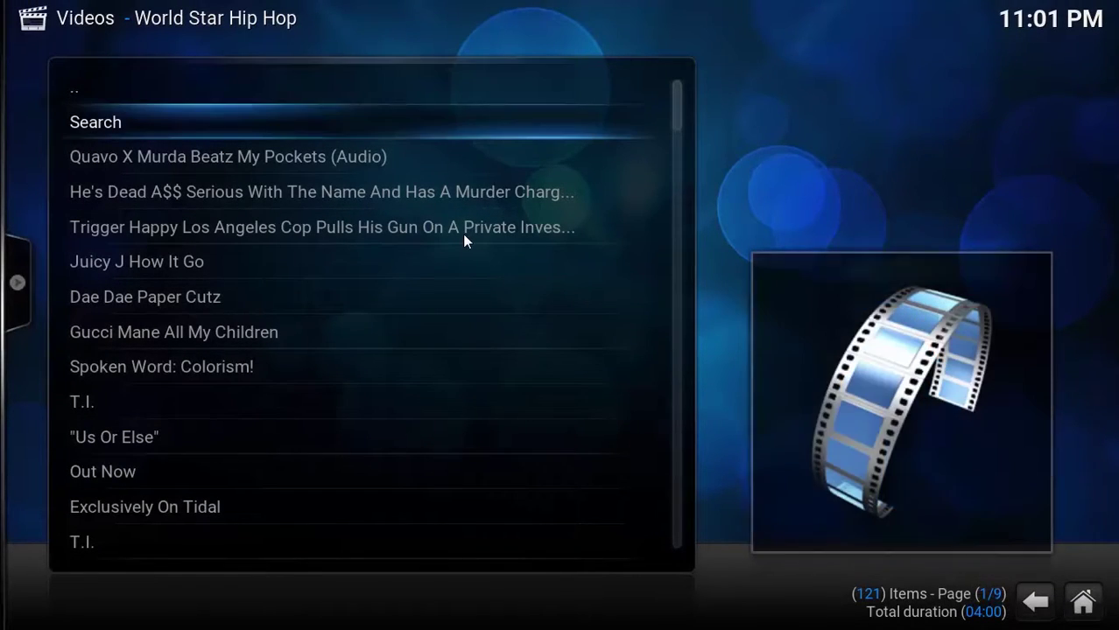
{"action": "key", "text": "Up"}
{"action": "key", "text": "Up"}
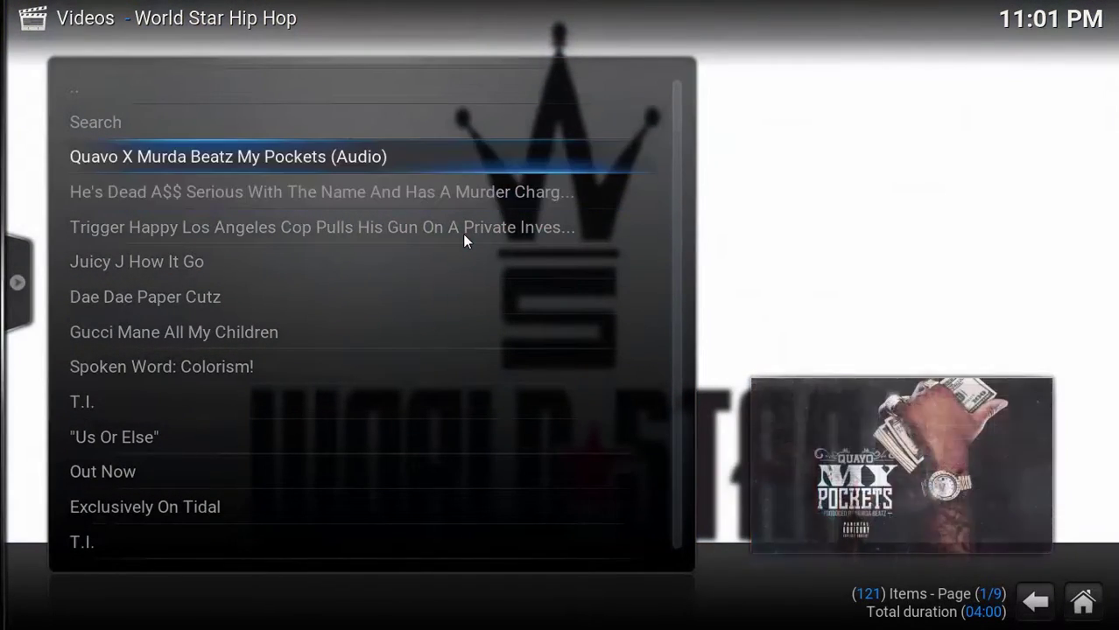
{"action": "key", "text": "Return"}
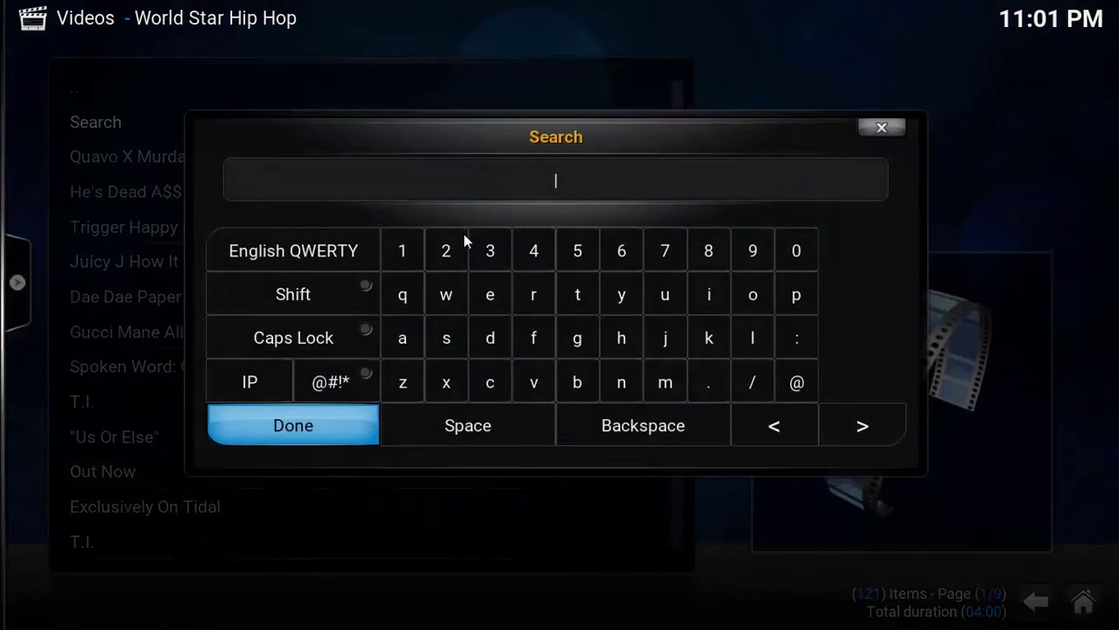
{"action": "key", "text": "Escape"}
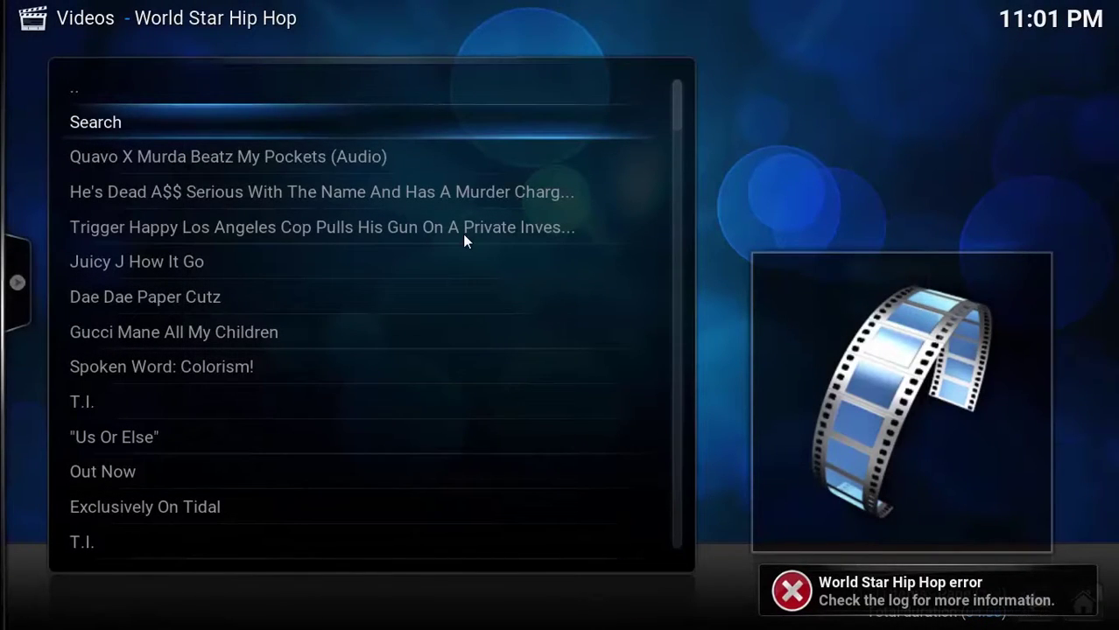
- Browse the video list and play Quavo X Murda Beatz My Pockets (Audio)
{"action": "key", "text": "Down"}
{"action": "key", "text": "Down"}
{"action": "key", "text": "Down"}
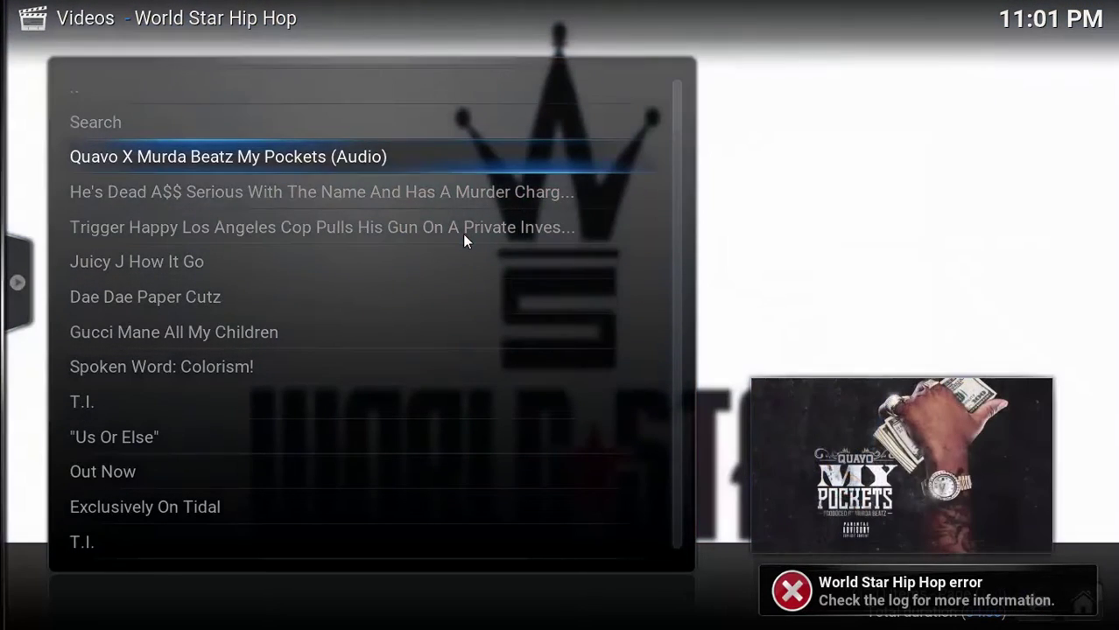
{"action": "key", "text": "Down"}
{"action": "key", "text": "Down"}
{"action": "key", "text": "Down"}
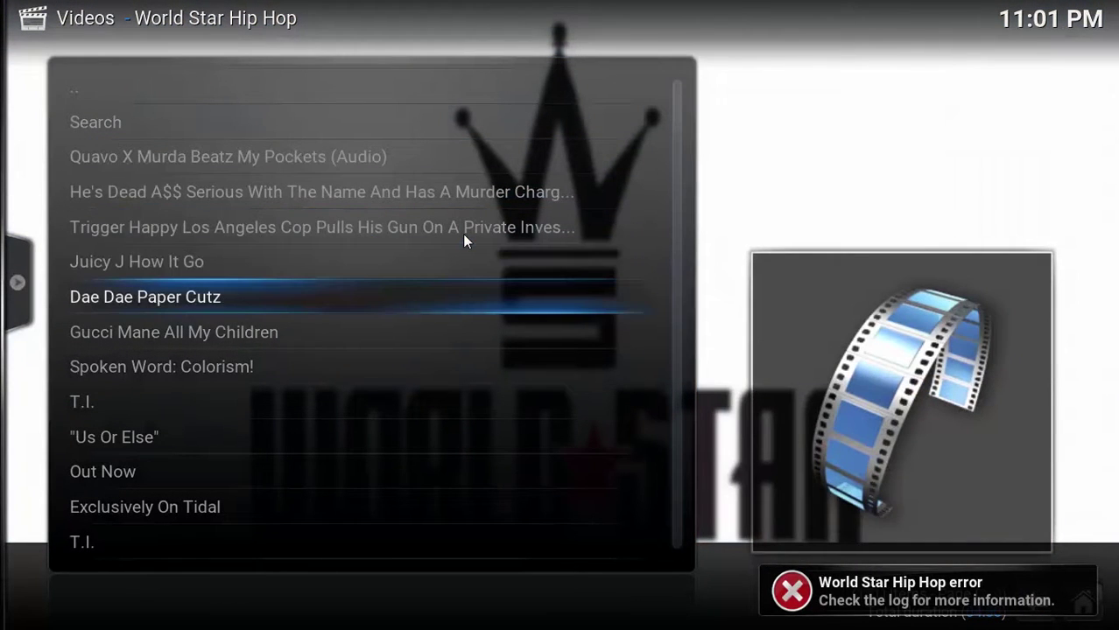
{"action": "key", "text": "Down"}
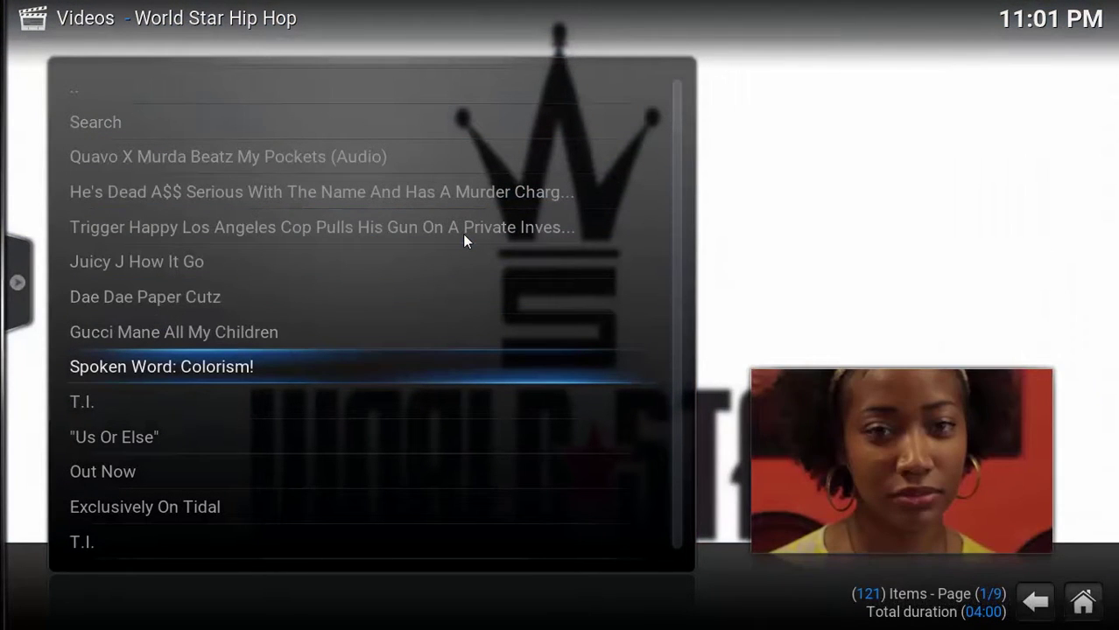
{"action": "key", "text": "Down"}
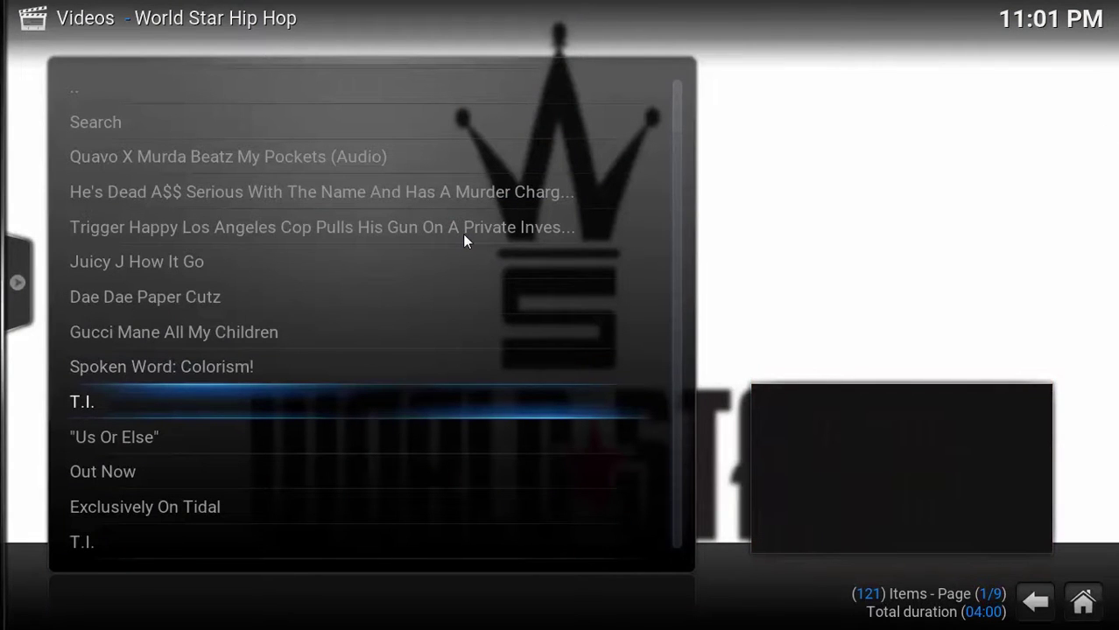
{"action": "key", "text": "Down"}
{"action": "key", "text": "Down"}
{"action": "key", "text": "Down"}
{"action": "key", "text": "Down"}
{"action": "key", "text": "Down"}
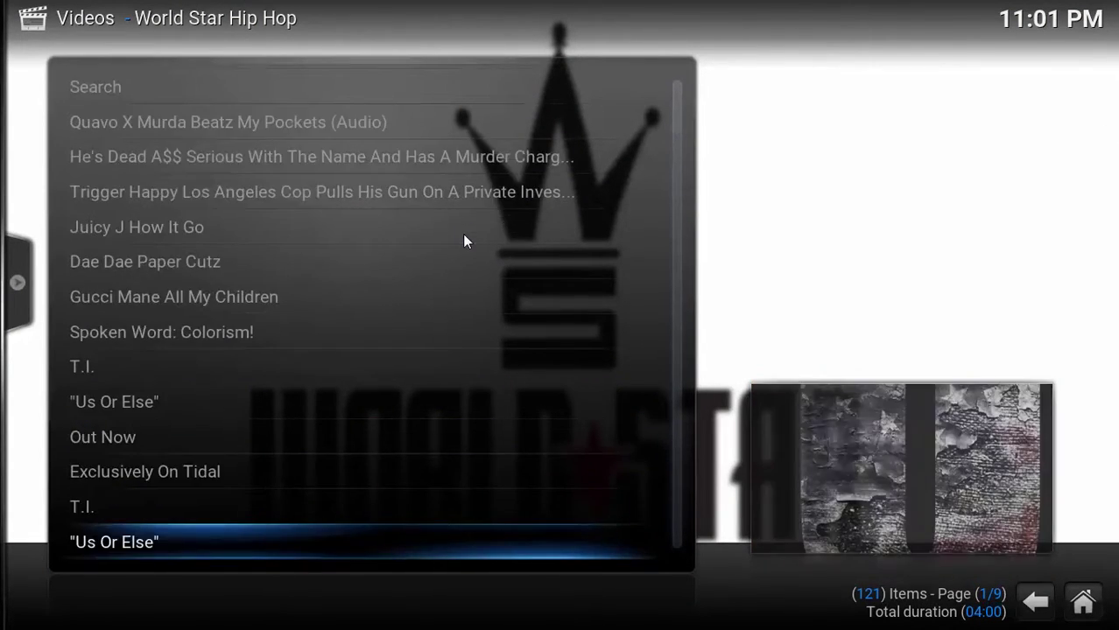
{"action": "key", "text": "Down"}
{"action": "key", "text": "Down"}
{"action": "key", "text": "Down"}
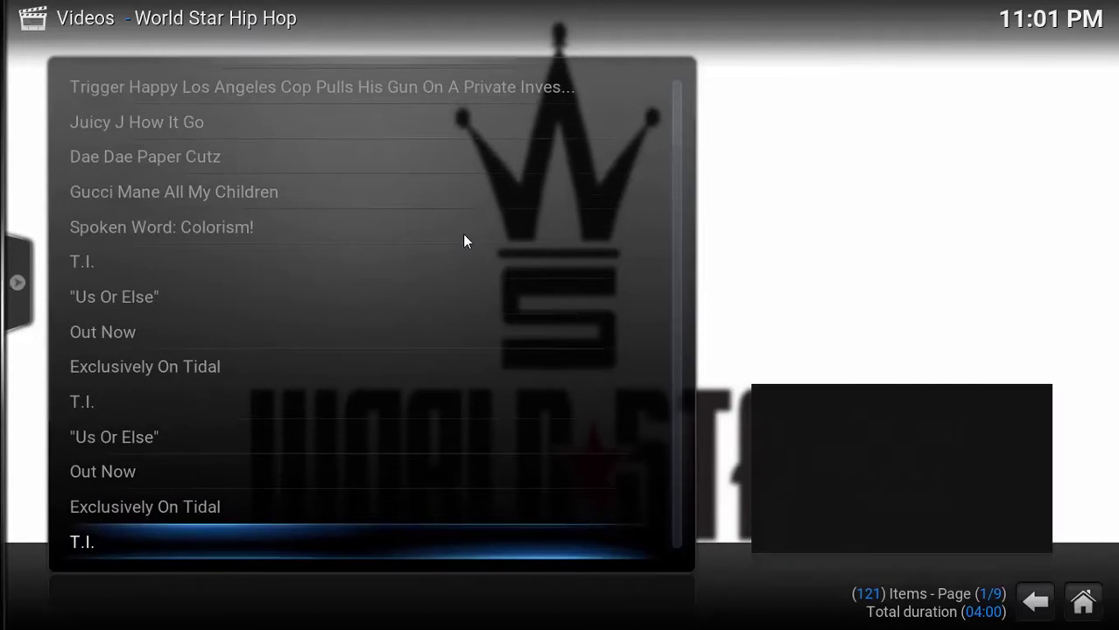
{"action": "key", "text": "Down"}
{"action": "key", "text": "Down"}
{"action": "key", "text": "Down"}
{"action": "key", "text": "Down"}
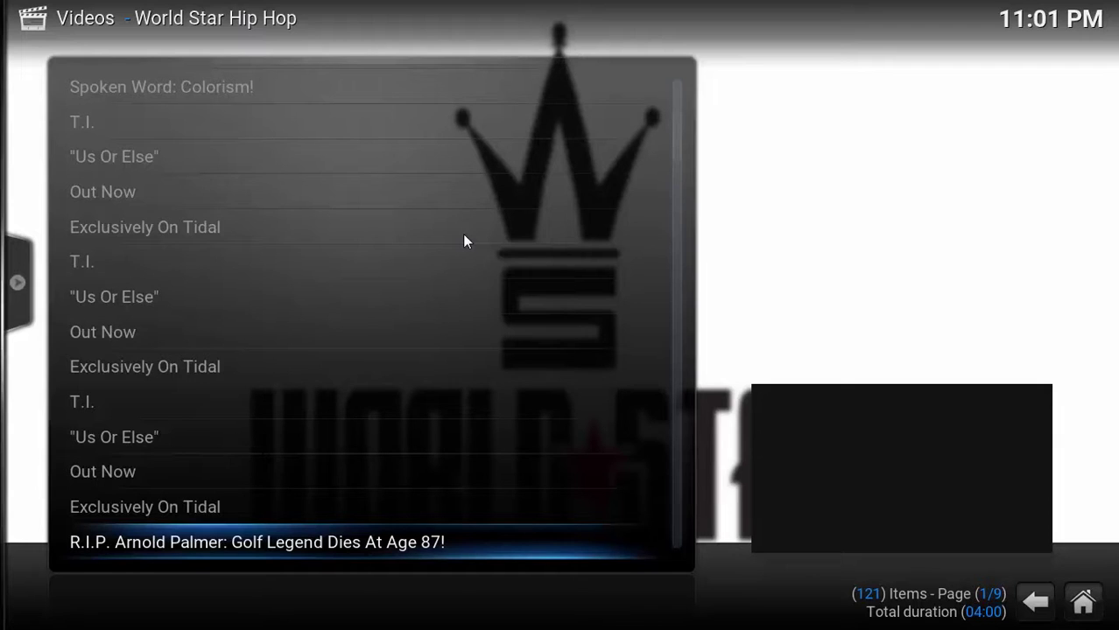
{"action": "key", "text": "Down"}
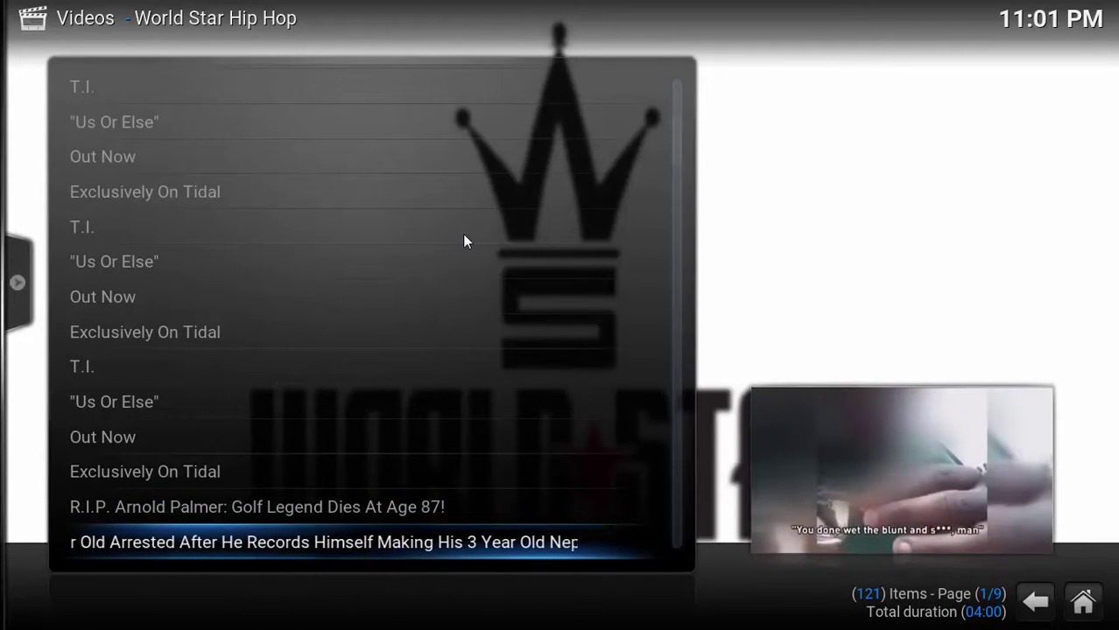
{"action": "key", "text": "Down"}
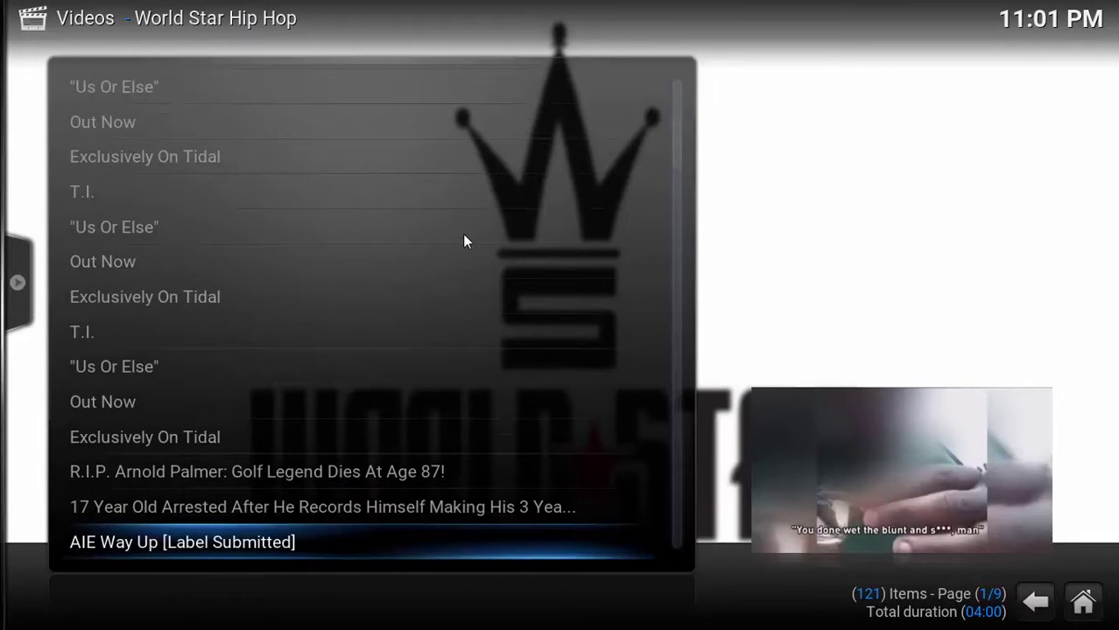
{"action": "key", "text": "Down"}
{"action": "key", "text": "Down"}
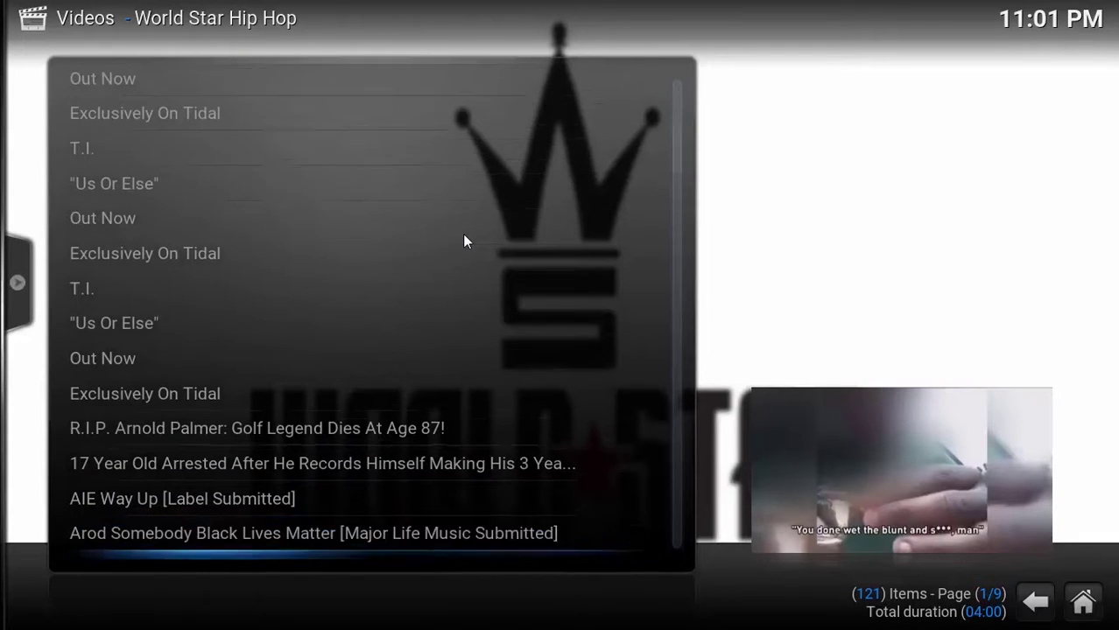
{"action": "key", "text": "Down"}
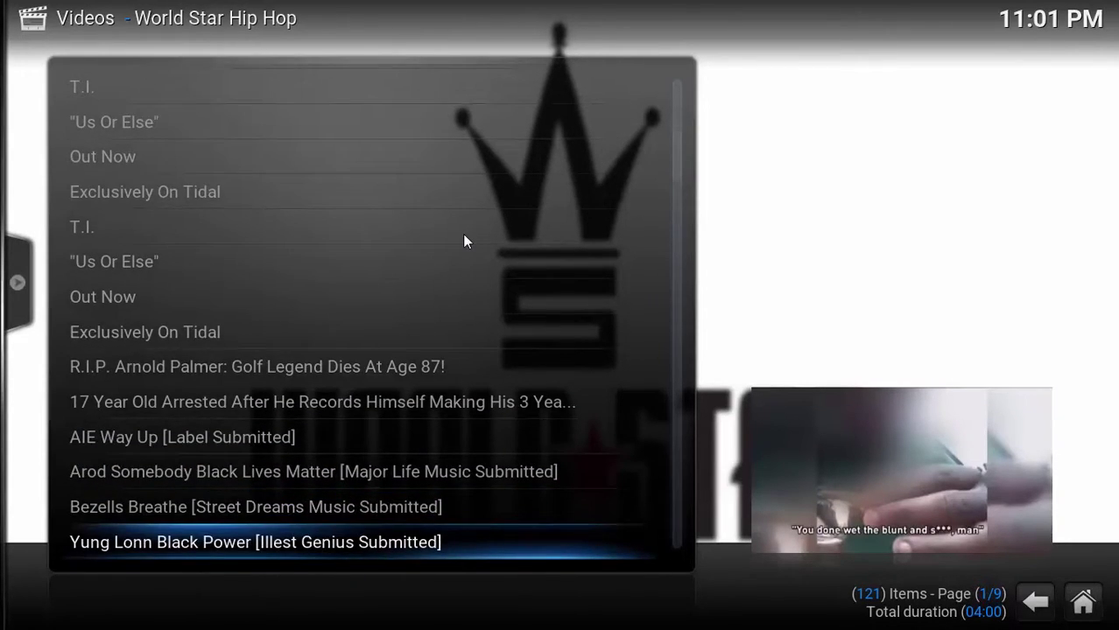
{"action": "key", "text": "Up"}
{"action": "key", "text": "Up"}
{"action": "key", "text": "Up"}
{"action": "key", "text": "Up"}
{"action": "key", "text": "Up"}
{"action": "key", "text": "Up"}
{"action": "key", "text": "Up"}
{"action": "key", "text": "Up"}
{"action": "key", "text": "Up"}
{"action": "key", "text": "Up"}
{"action": "key", "text": "Up"}
{"action": "key", "text": "Up"}
{"action": "key", "text": "Up"}
{"action": "key", "text": "Up"}
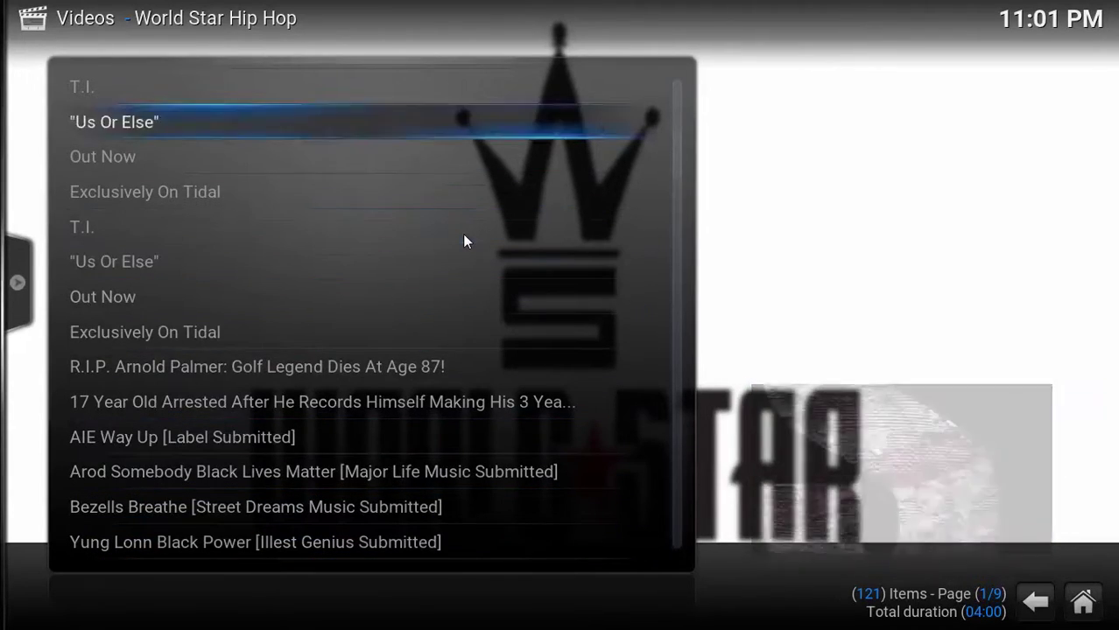
{"action": "key", "text": "Up"}
{"action": "key", "text": "Up"}
{"action": "key", "text": "Up"}
{"action": "key", "text": "Up"}
{"action": "key", "text": "Up"}
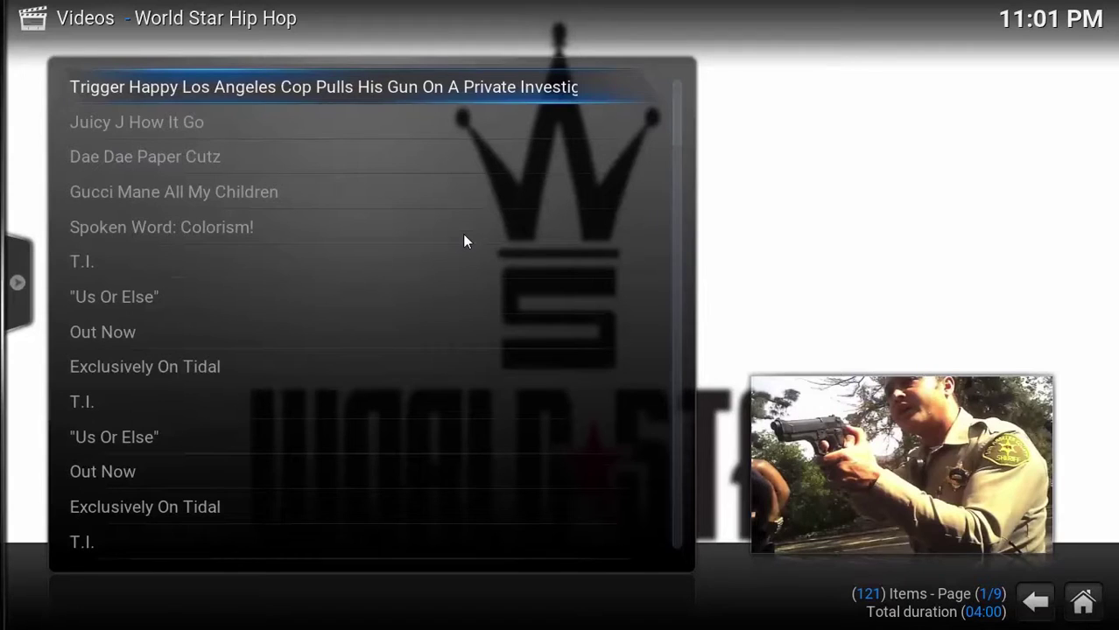
{"action": "key", "text": "Up"}
{"action": "key", "text": "Up"}
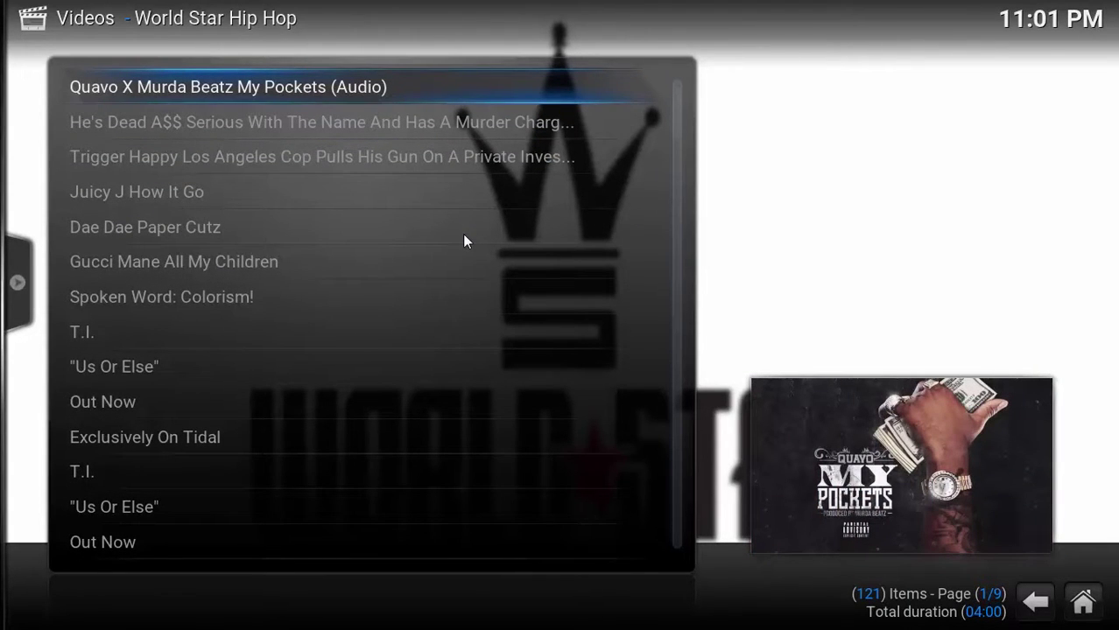
{"action": "key", "text": "Return"}
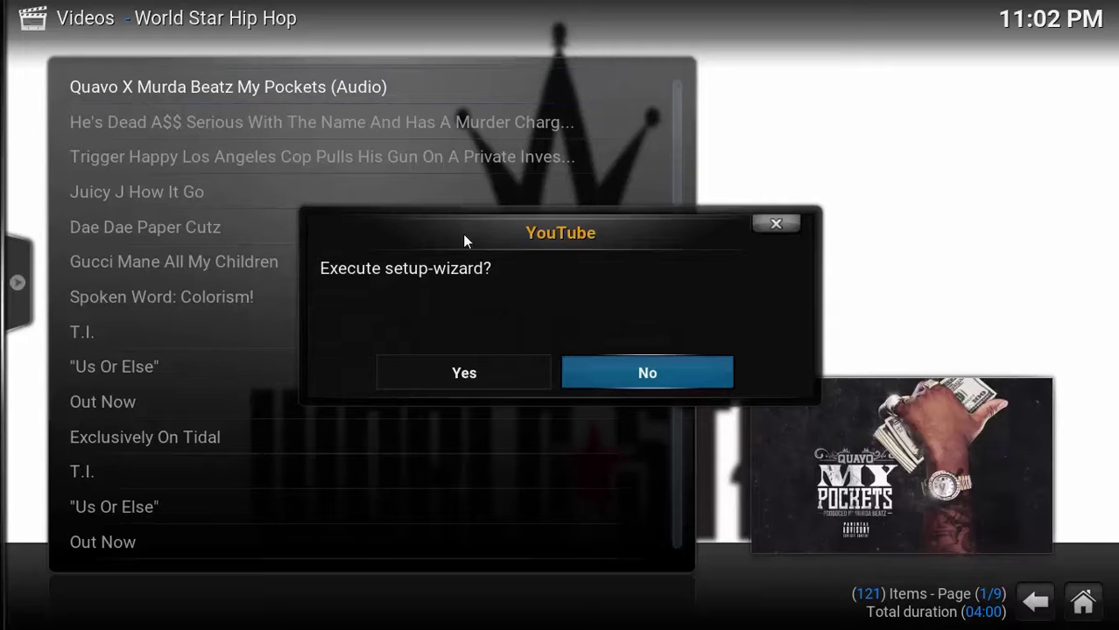
- Run the YouTube setup wizard with List view for default and episodes, accepting language setup
{"action": "key", "text": "Left"}
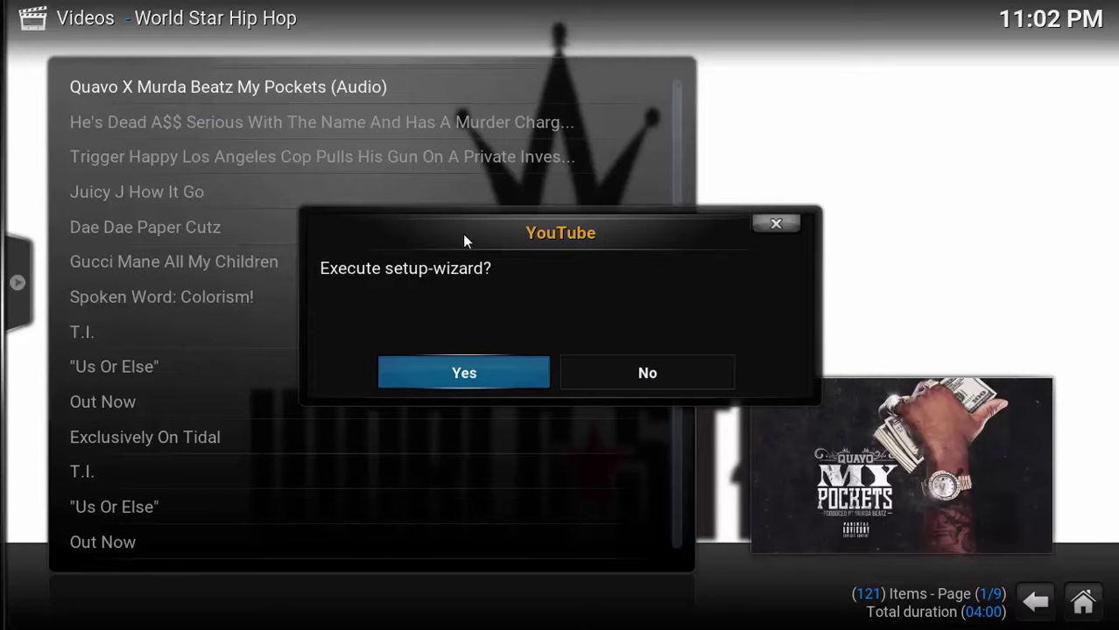
{"action": "key", "text": "Return"}
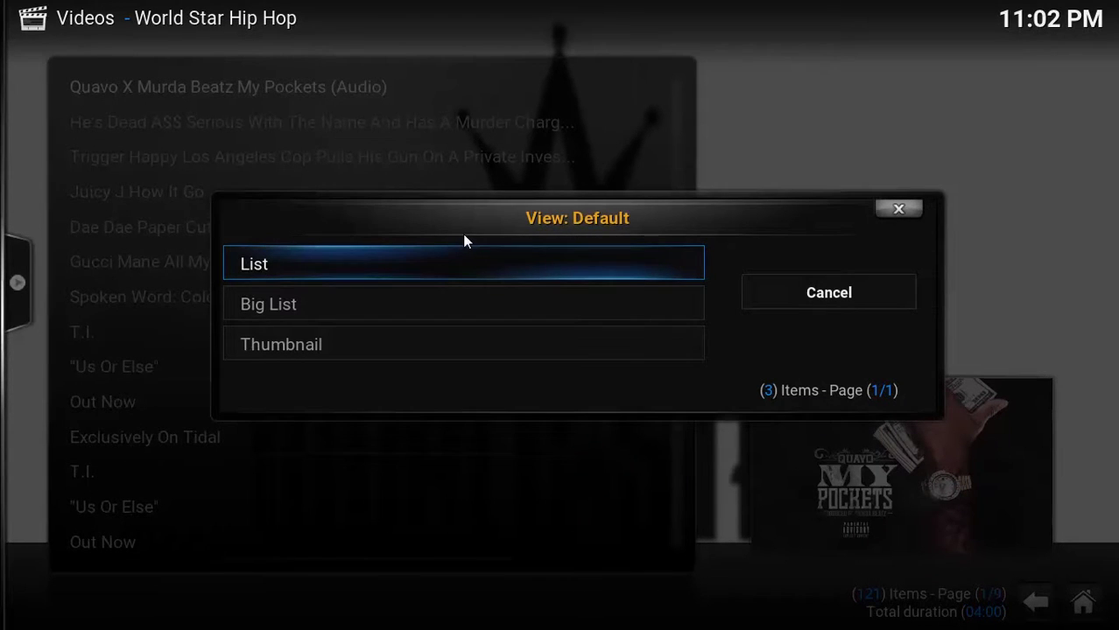
{"action": "key", "text": "Return"}
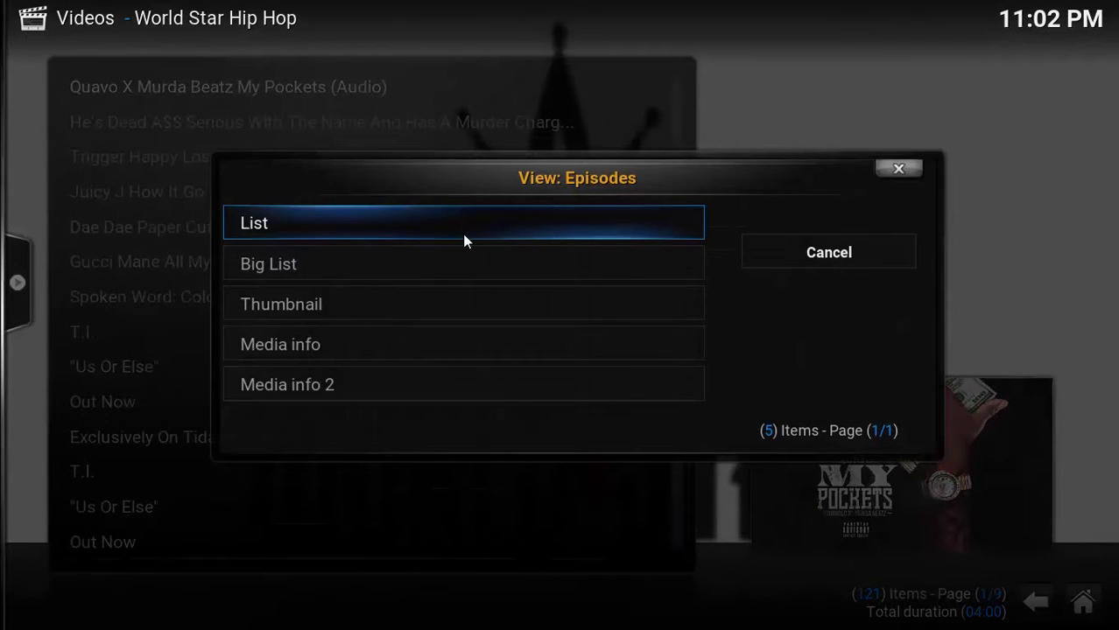
{"action": "key", "text": "Return"}
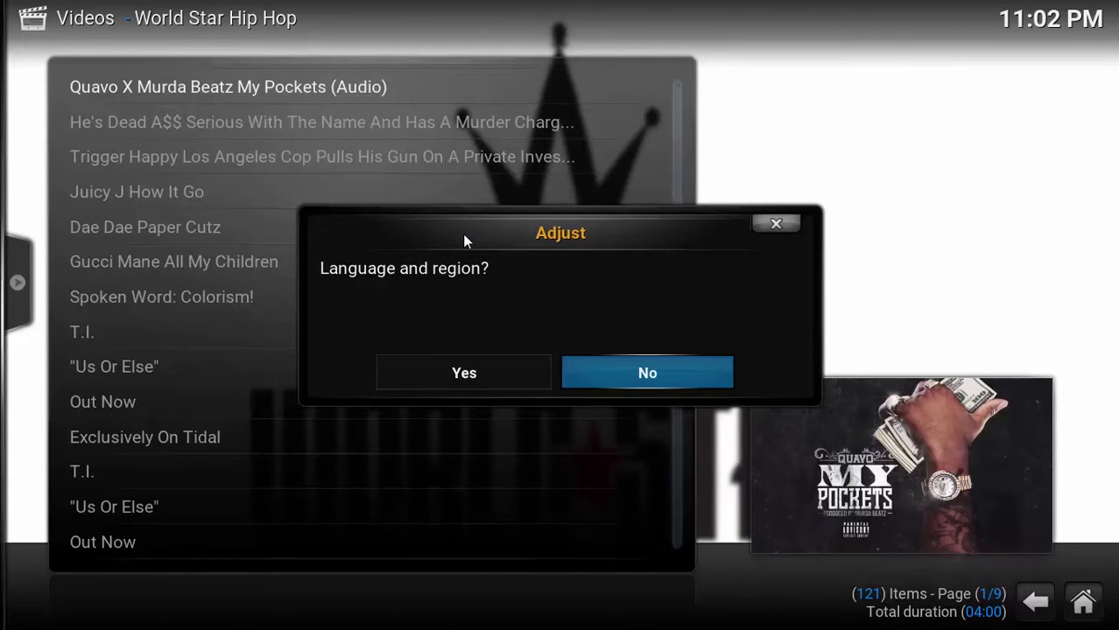
{"action": "key", "text": "Left"}
{"action": "key", "text": "Return"}
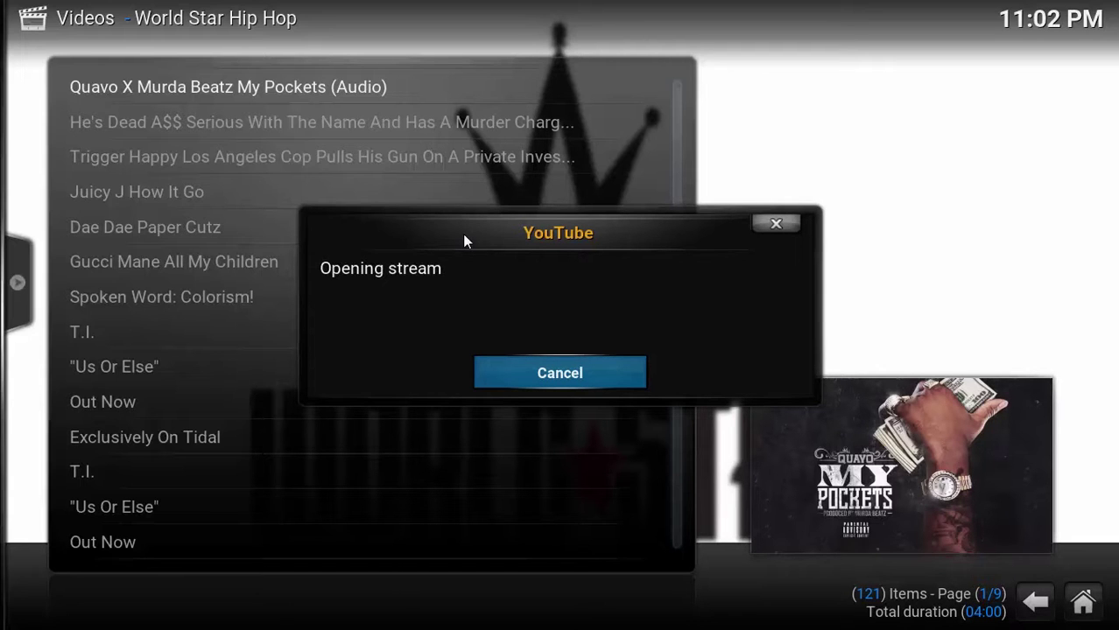
- Choose English in the Select language dialog
{"action": "key", "text": "Down"}
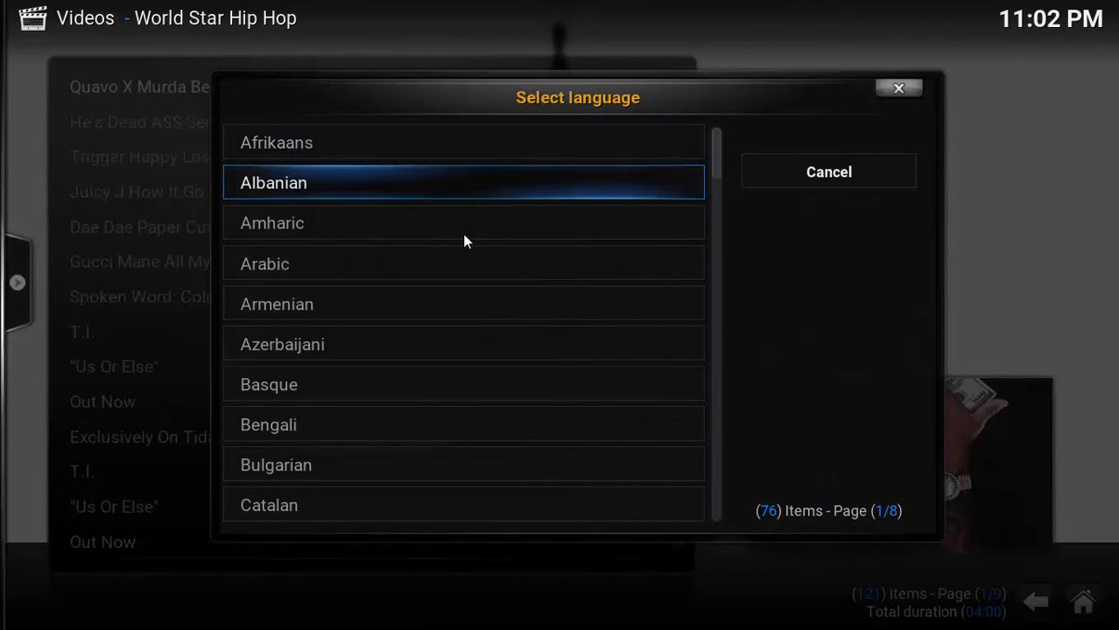
{"action": "key", "text": "Down"}
{"action": "key", "text": "Down"}
{"action": "key", "text": "Down"}
{"action": "key", "text": "Down"}
{"action": "key", "text": "Down"}
{"action": "key", "text": "Down"}
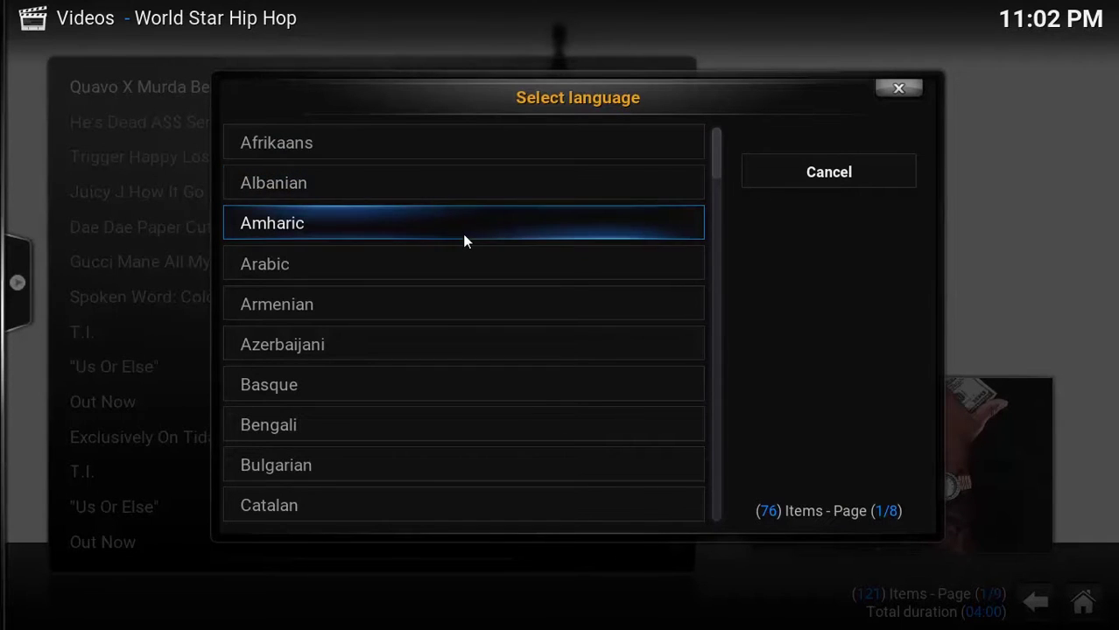
{"action": "key", "text": "Down"}
{"action": "key", "text": "Down"}
{"action": "key", "text": "Down"}
{"action": "key", "text": "Down"}
{"action": "key", "text": "Down"}
{"action": "key", "text": "Down"}
{"action": "key", "text": "Down"}
{"action": "key", "text": "Down"}
{"action": "key", "text": "Down"}
{"action": "key", "text": "Down"}
{"action": "key", "text": "Down"}
{"action": "key", "text": "Down"}
{"action": "key", "text": "Down"}
{"action": "key", "text": "Down"}
{"action": "key", "text": "Down"}
{"action": "key", "text": "Down"}
{"action": "key", "text": "Down"}
{"action": "key", "text": "Down"}
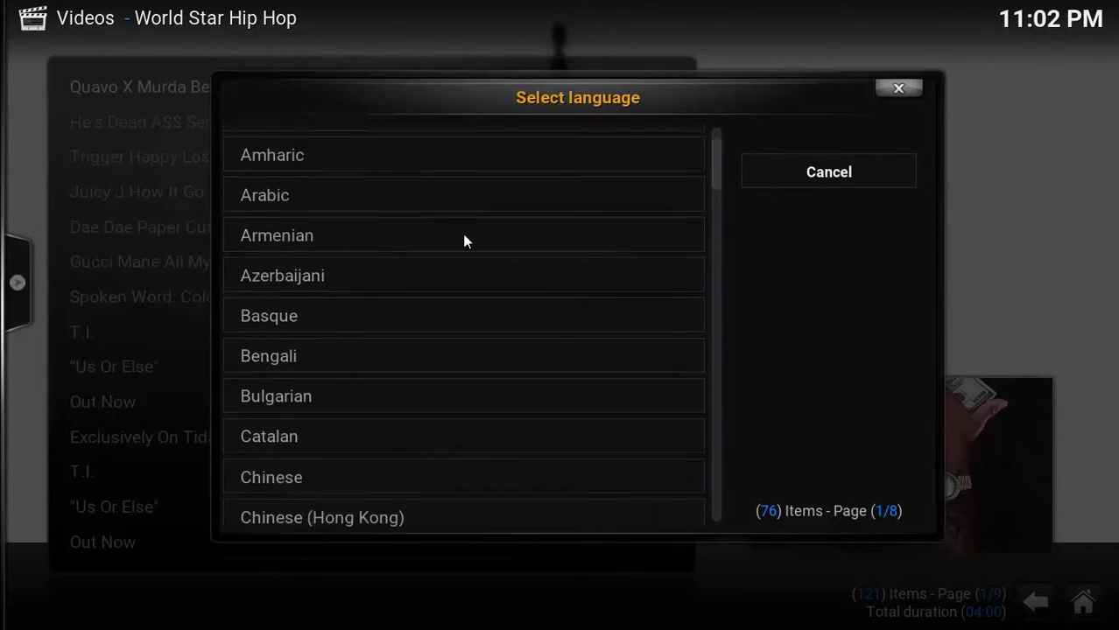
{"action": "key", "text": "Up"}
{"action": "key", "text": "Up"}
{"action": "key", "text": "Up"}
{"action": "key", "text": "Up"}
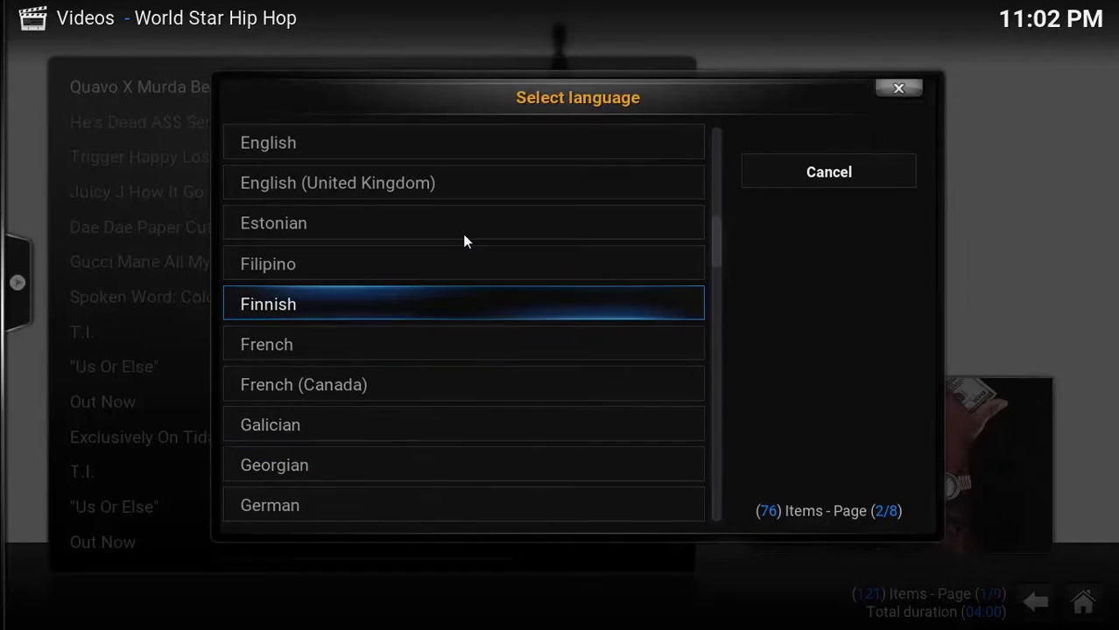
{"action": "key", "text": "Up"}
{"action": "key", "text": "Up"}
{"action": "key", "text": "Up"}
{"action": "key", "text": "Up"}
{"action": "key", "text": "Return"}
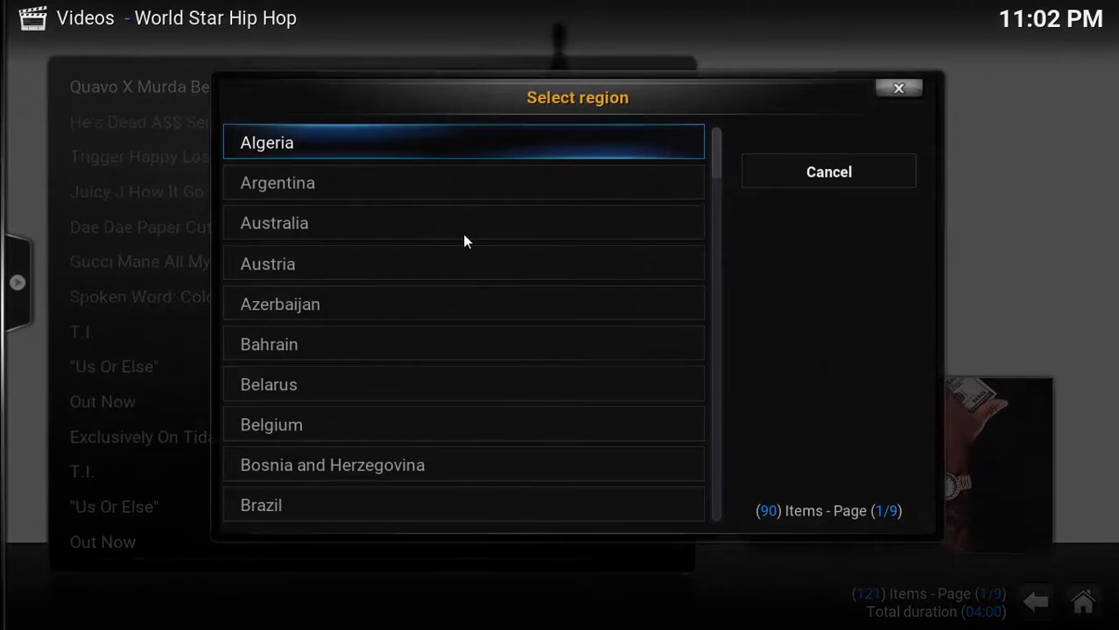
- Choose United States in the Select region dialog
{"action": "key", "text": "Down"}
{"action": "key", "text": "Down"}
{"action": "key", "text": "Down"}
{"action": "key", "text": "Down"}
{"action": "key", "text": "Down"}
{"action": "key", "text": "Down"}
{"action": "key", "text": "Down"}
{"action": "key", "text": "Down"}
{"action": "key", "text": "Down"}
{"action": "key", "text": "Down"}
{"action": "key", "text": "Down"}
{"action": "key", "text": "Down"}
{"action": "key", "text": "Down"}
{"action": "key", "text": "Down"}
{"action": "key", "text": "Down"}
{"action": "key", "text": "Down"}
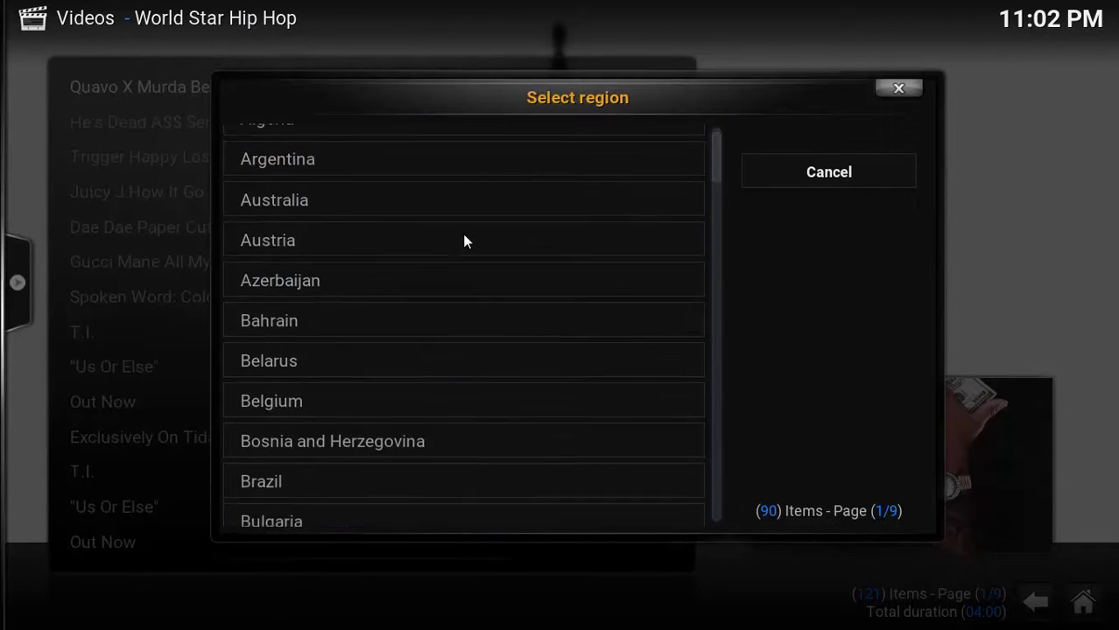
{"action": "key", "text": "Down"}
{"action": "key", "text": "Down"}
{"action": "key", "text": "Down"}
{"action": "key", "text": "Down"}
{"action": "key", "text": "Down"}
{"action": "key", "text": "Down"}
{"action": "key", "text": "Down"}
{"action": "key", "text": "Down"}
{"action": "key", "text": "Down"}
{"action": "key", "text": "Down"}
{"action": "key", "text": "Down"}
{"action": "key", "text": "Down"}
{"action": "key", "text": "Down"}
{"action": "key", "text": "Up"}
{"action": "key", "text": "Up"}
{"action": "key", "text": "Up"}
{"action": "key", "text": "Up"}
{"action": "key", "text": "Up"}
{"action": "key", "text": "Up"}
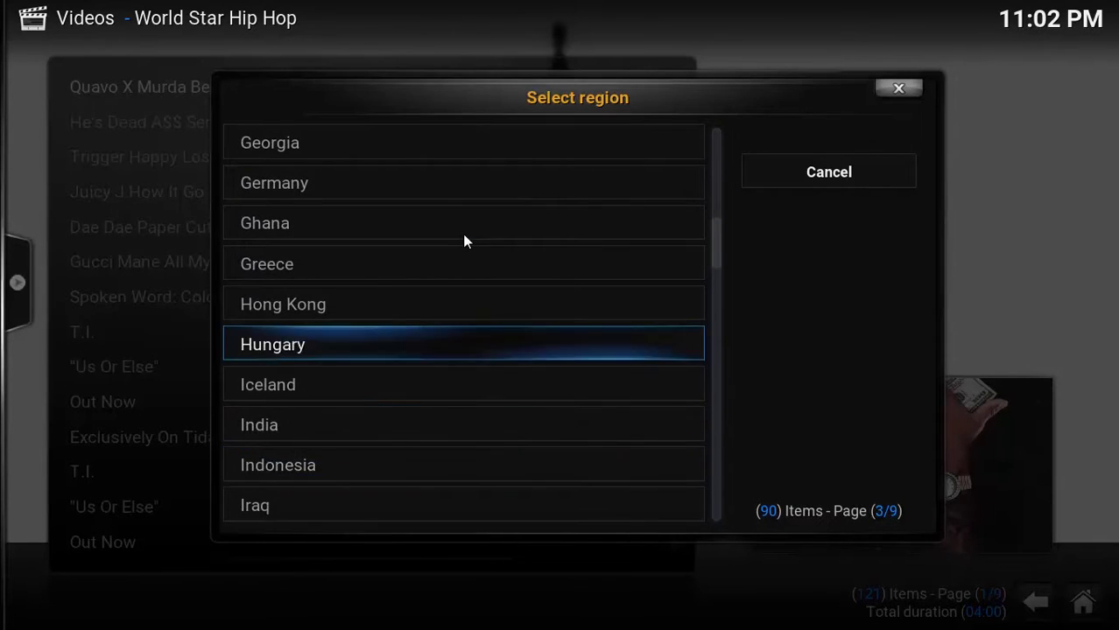
{"action": "key", "text": "Up"}
{"action": "key", "text": "Up"}
{"action": "key", "text": "Up"}
{"action": "key", "text": "Up"}
{"action": "key", "text": "Up"}
{"action": "key", "text": "Up"}
{"action": "key", "text": "Up"}
{"action": "key", "text": "Up"}
{"action": "key", "text": "Up"}
{"action": "key", "text": "Up"}
{"action": "key", "text": "Up"}
{"action": "key", "text": "Up"}
{"action": "key", "text": "Up"}
{"action": "key", "text": "Up"}
{"action": "key", "text": "Up"}
{"action": "key", "text": "Up"}
{"action": "key", "text": "Up"}
{"action": "key", "text": "Up"}
{"action": "key", "text": "Up"}
{"action": "key", "text": "Up"}
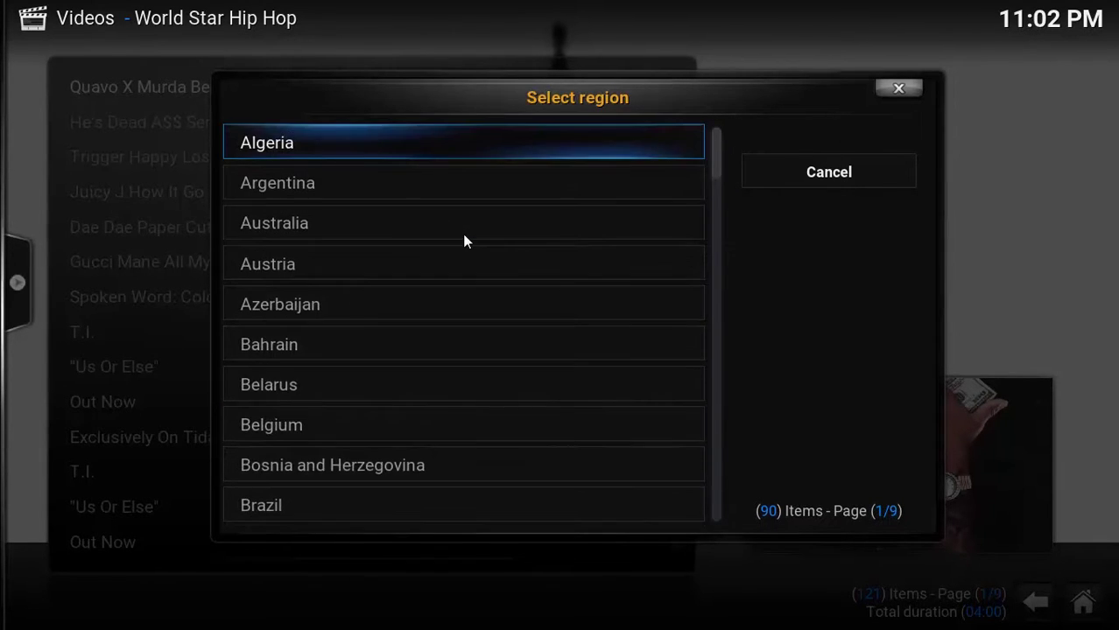
{"action": "key", "text": "Up"}
{"action": "key", "text": "Up"}
{"action": "key", "text": "Up"}
{"action": "key", "text": "Up"}
{"action": "key", "text": "Down"}
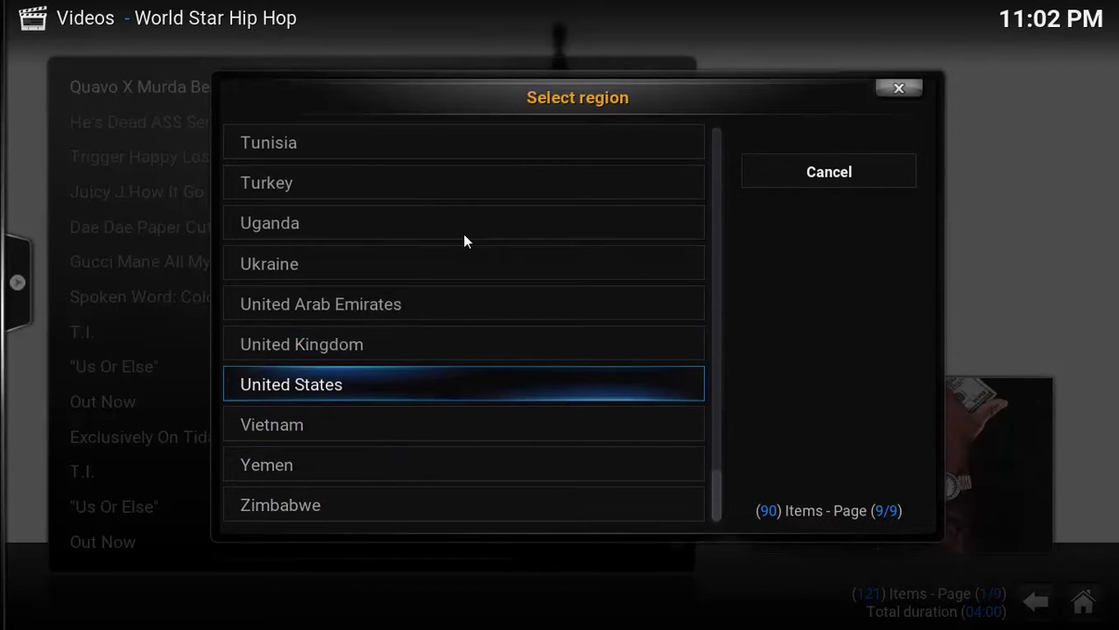
{"action": "key", "text": "Return"}
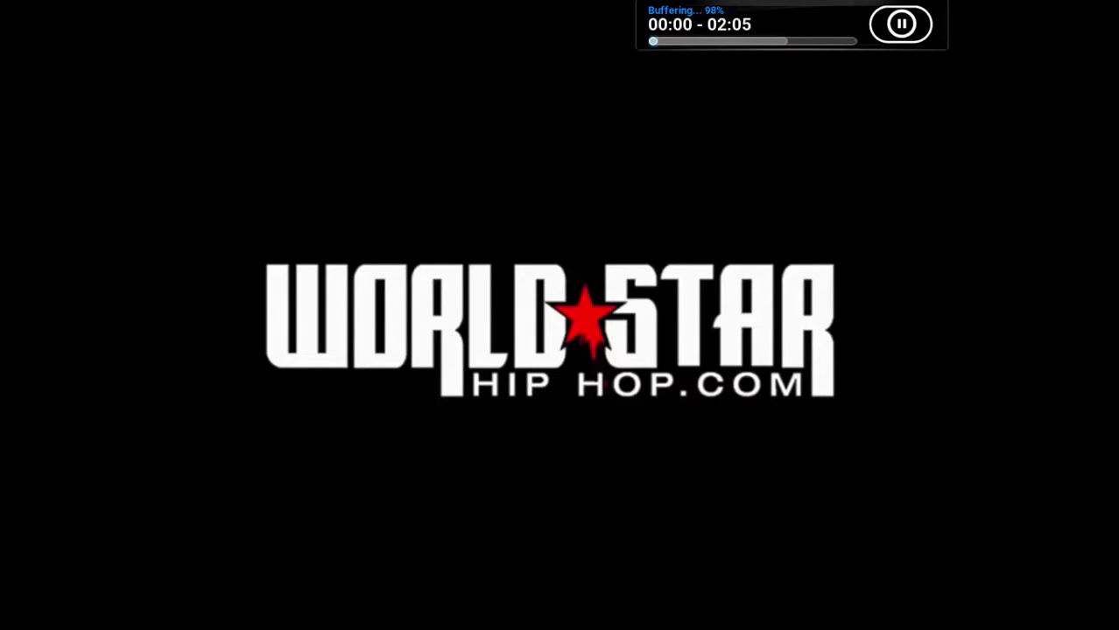
- Watch My Pockets full screen, then return to the World Star Hip Hop list with preview
{"action": "mouse_move", "coordinate": [355, 163]}
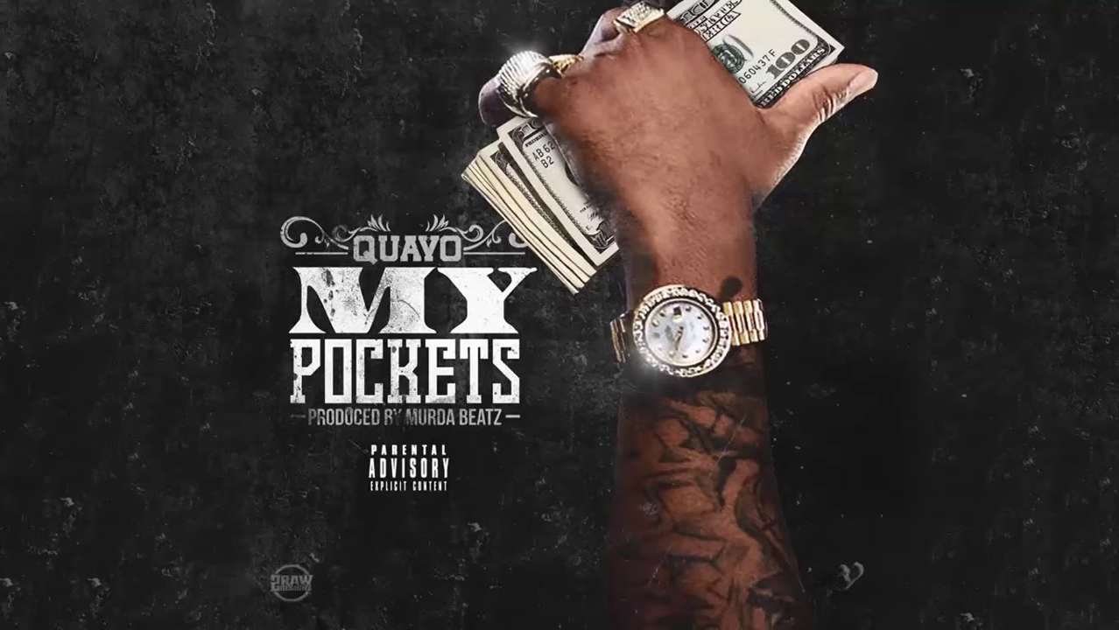
{"action": "key", "text": "Tab"}
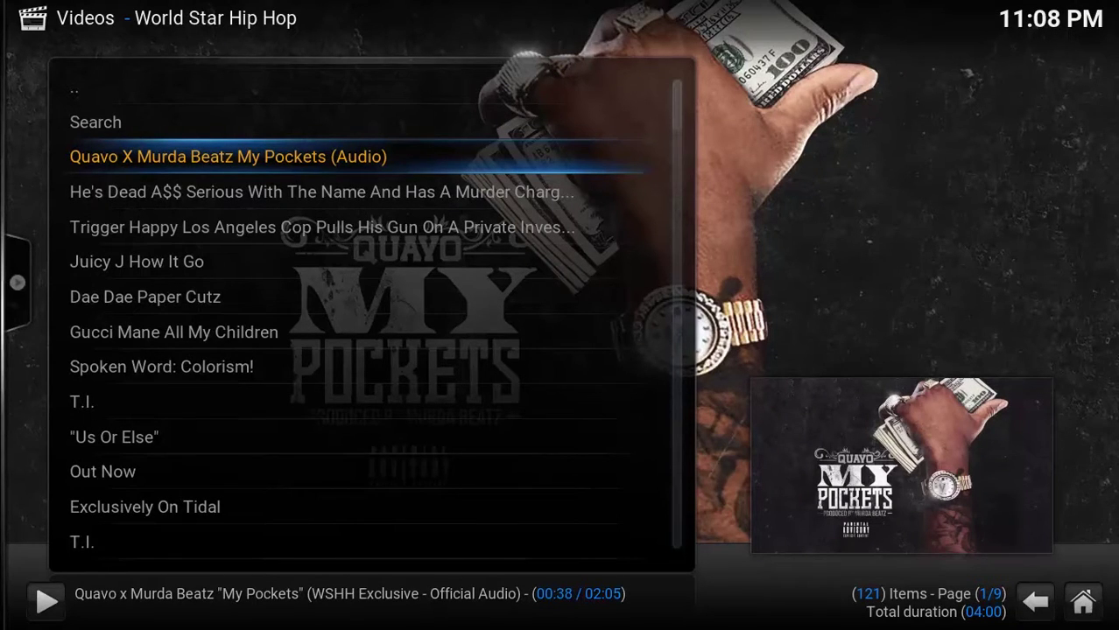
- Go home and open the installed Videos add-ons list (1Channel, World Star Hip Hop, YouTube)
{"action": "key", "text": "Escape"}
{"action": "key", "text": "Right"}
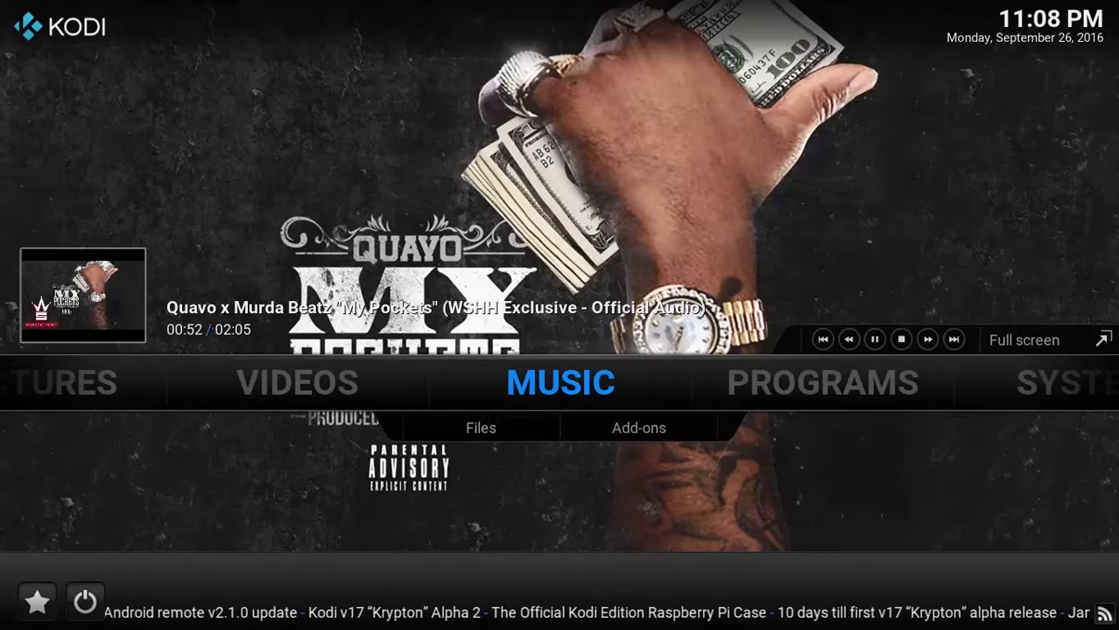
{"action": "key", "text": "Left"}
{"action": "key", "text": "Down"}
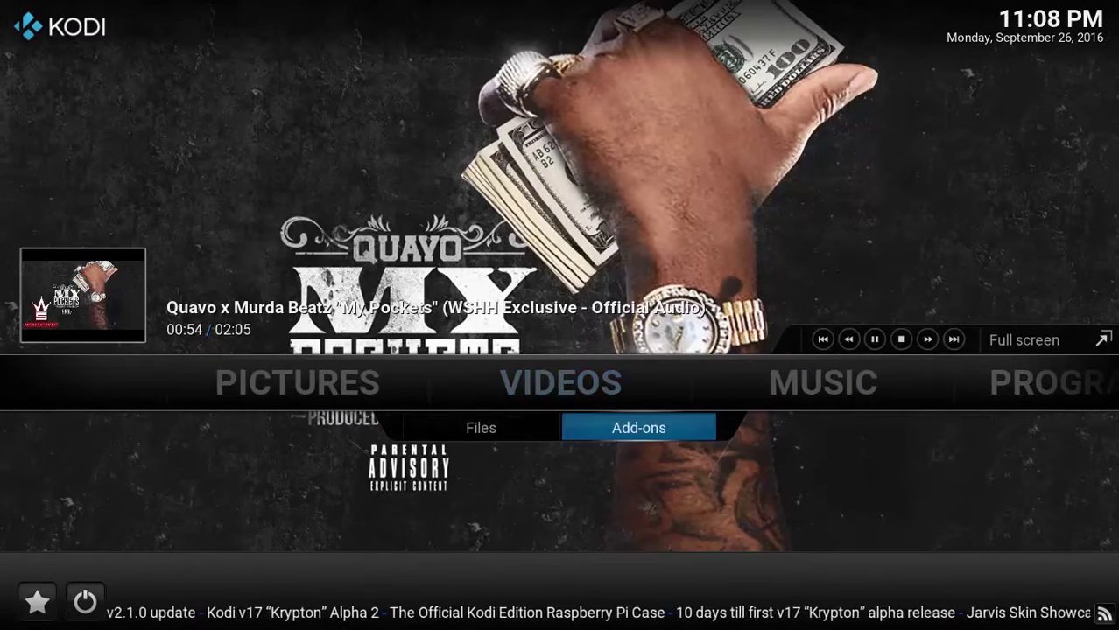
{"action": "key", "text": "Return"}
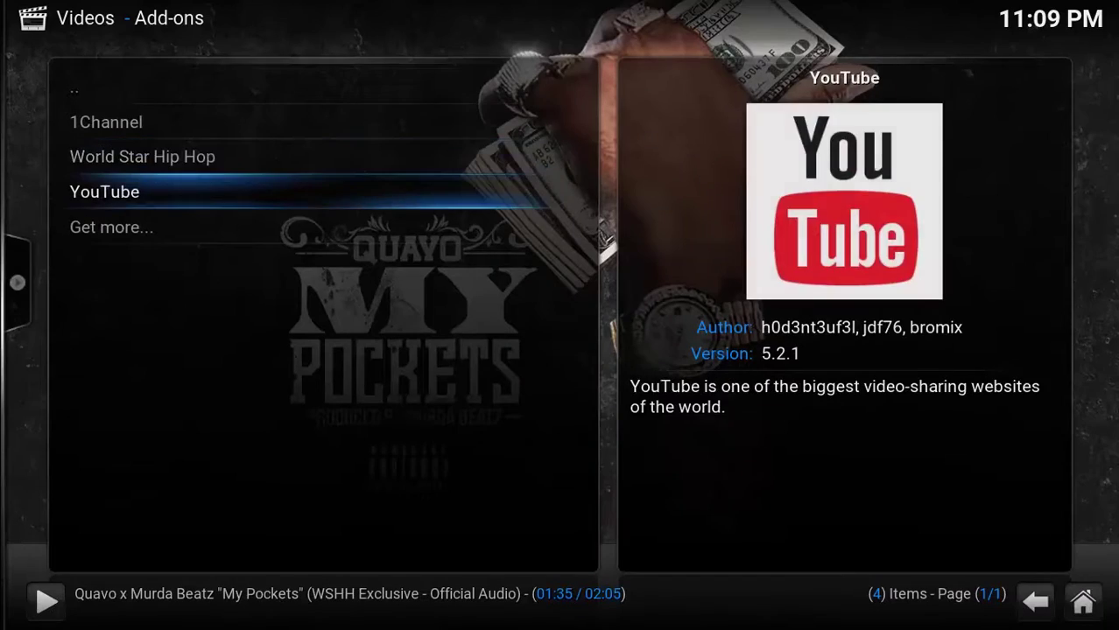
{"action": "key", "text": "Down"}
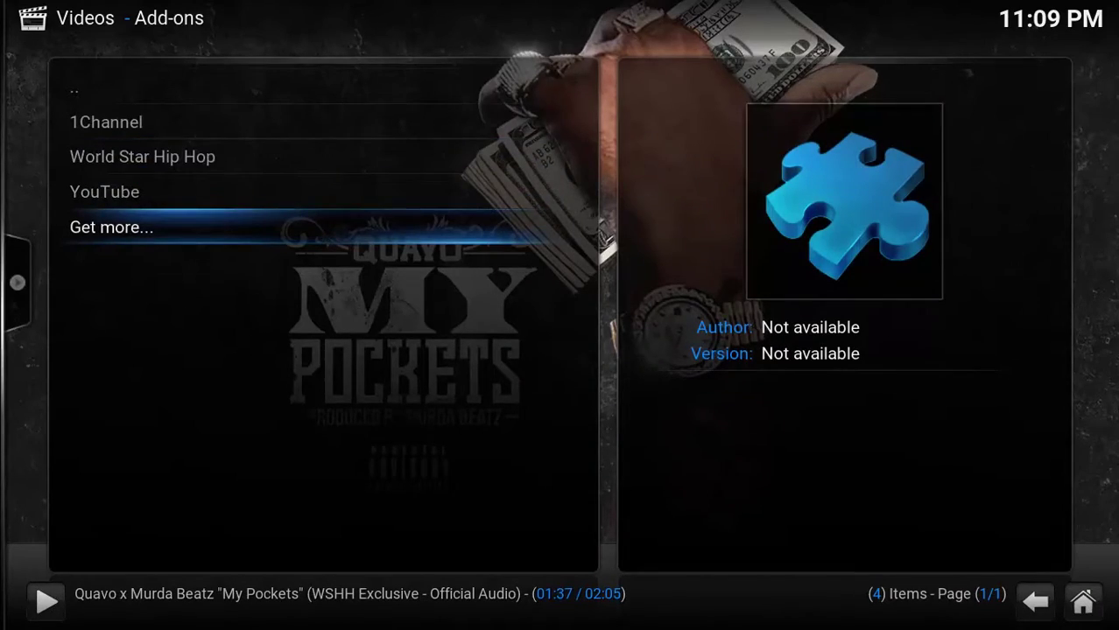
- Open Get more..., confirm World Star Hip Hop shows Enabled, then back out
{"action": "key", "text": "Return"}
{"action": "key", "text": "Up"}
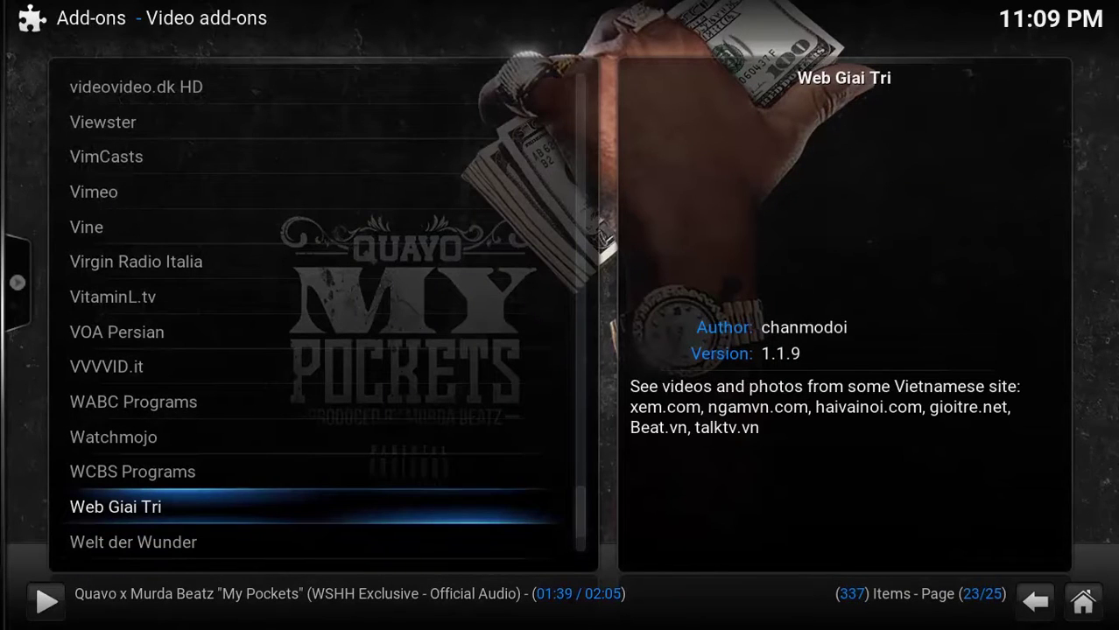
{"action": "key", "text": "Down"}
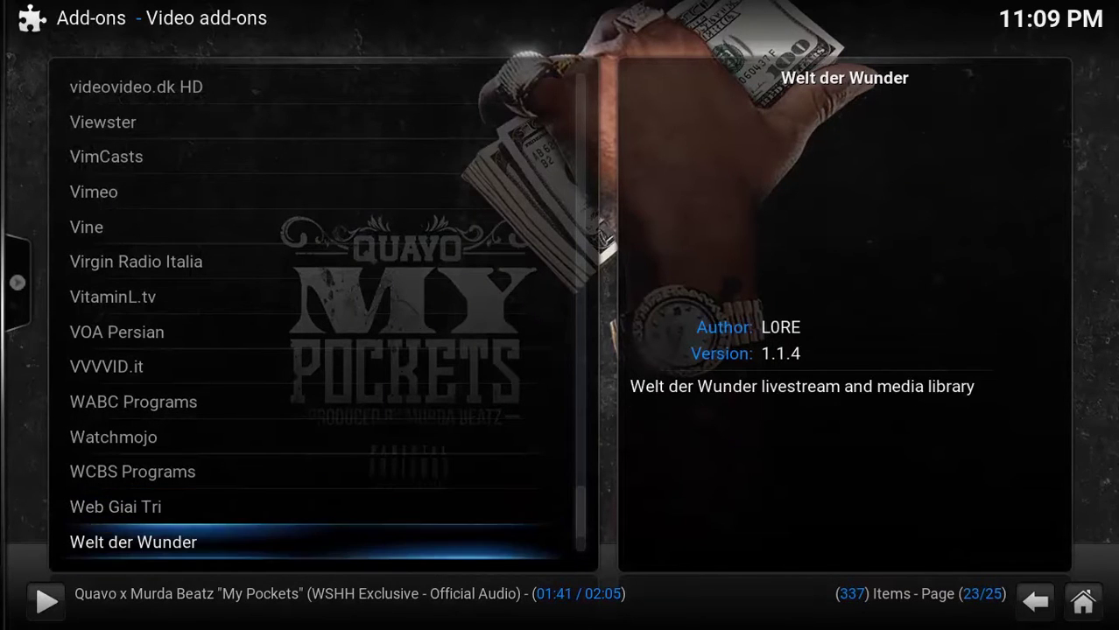
{"action": "key", "text": "Down"}
{"action": "key", "text": "Down"}
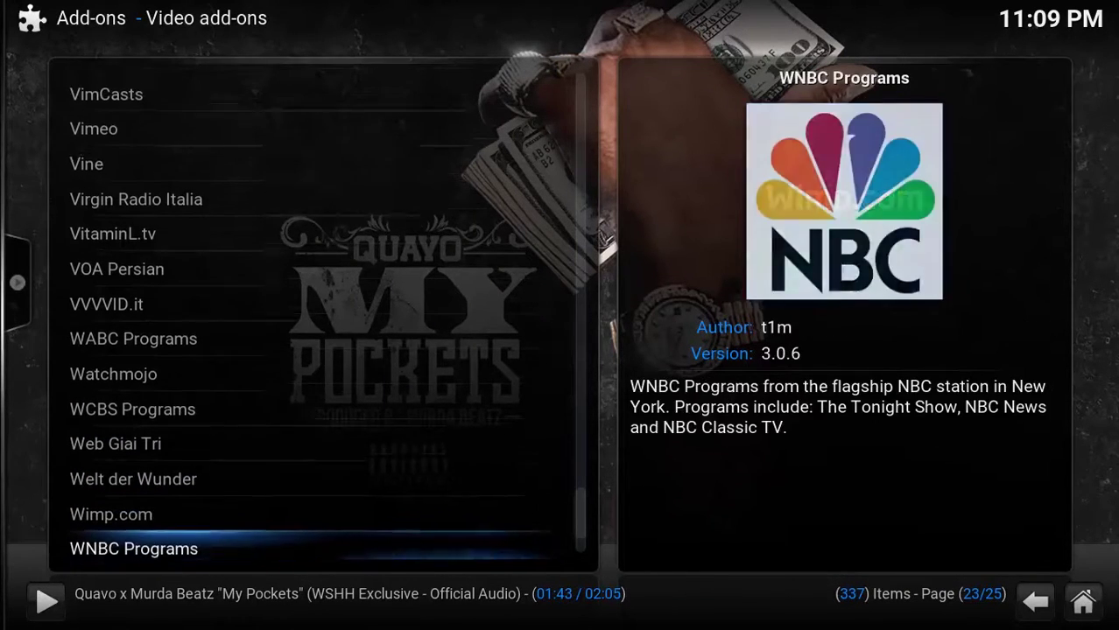
{"action": "key", "text": "Down"}
{"action": "key", "text": "Down"}
{"action": "key", "text": "Down"}
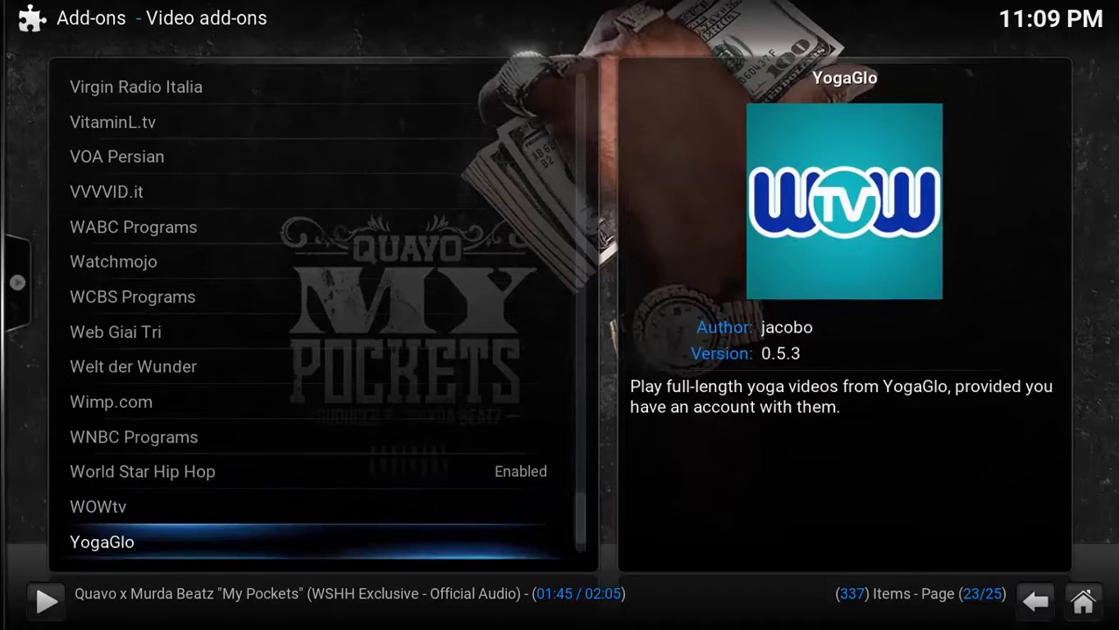
{"action": "key", "text": "Up"}
{"action": "key", "text": "Up"}
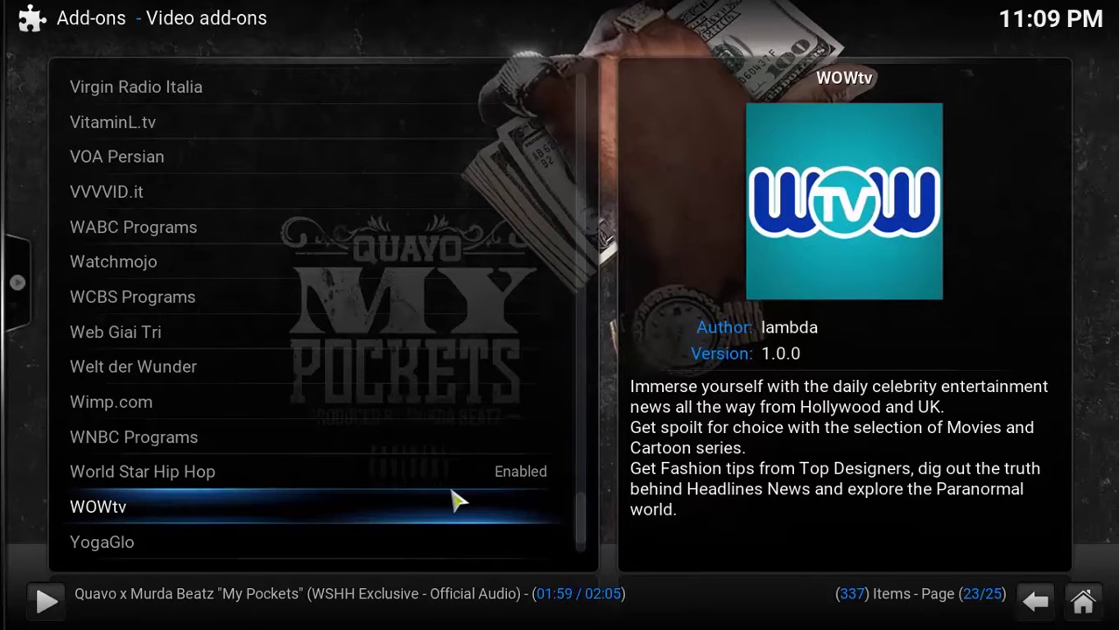
{"action": "key", "text": "BackSpace"}
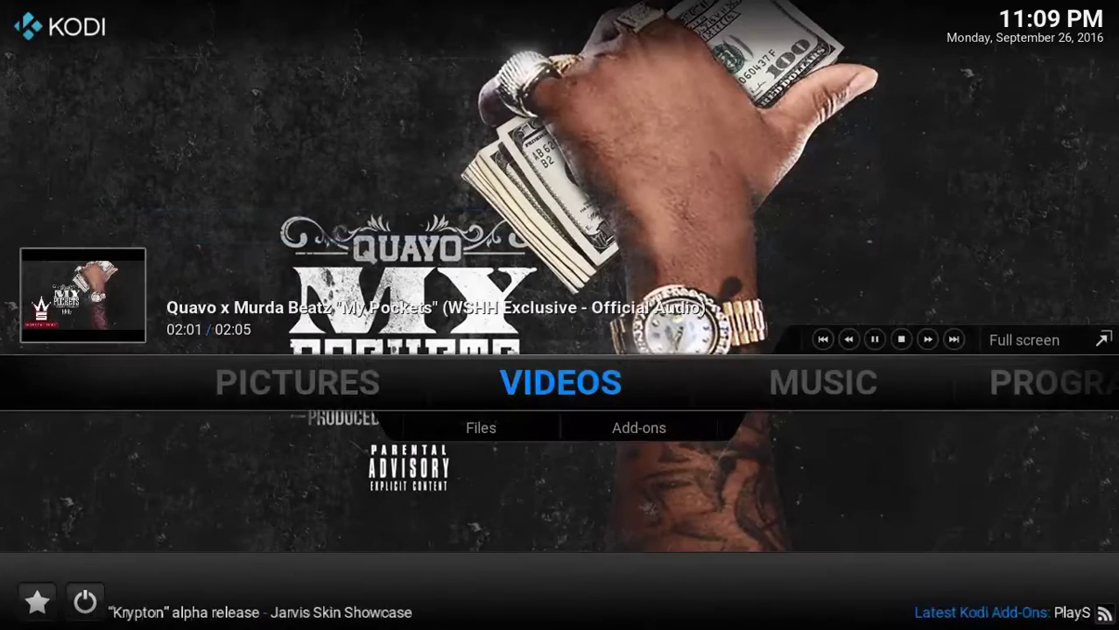
- Move the home menu from Videos through Music to Programs
{"action": "key", "text": "Right"}
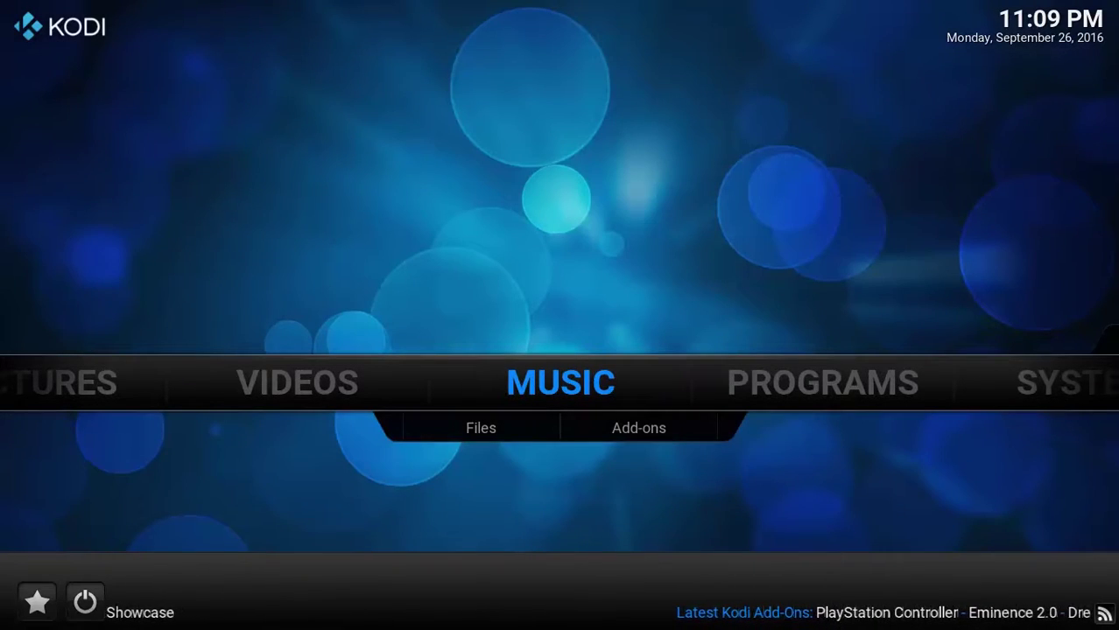
{"action": "key", "text": "Right"}
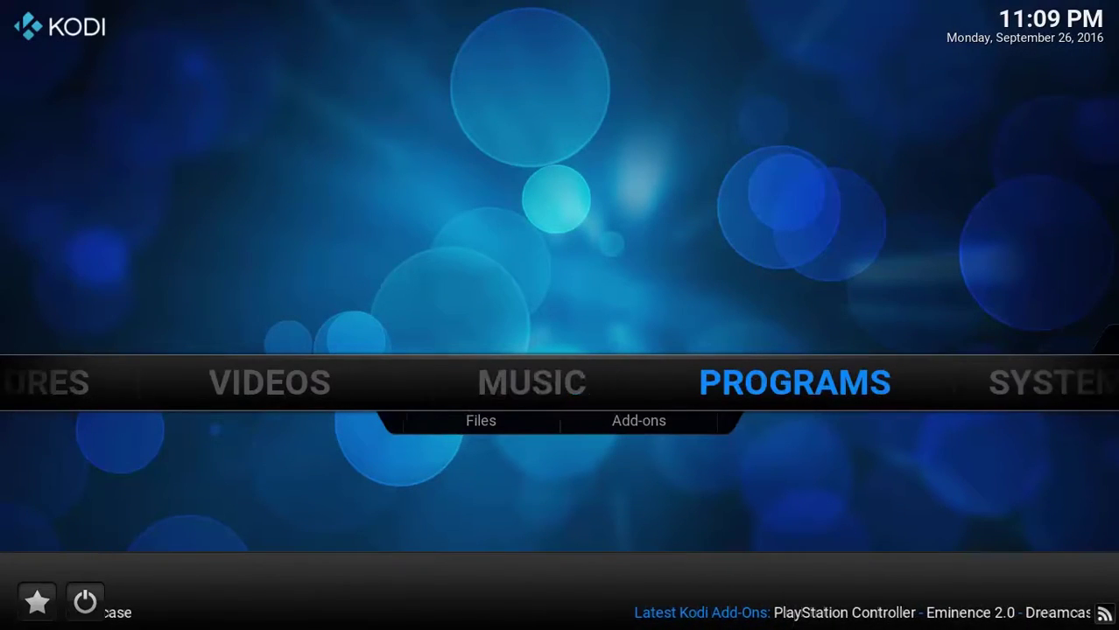